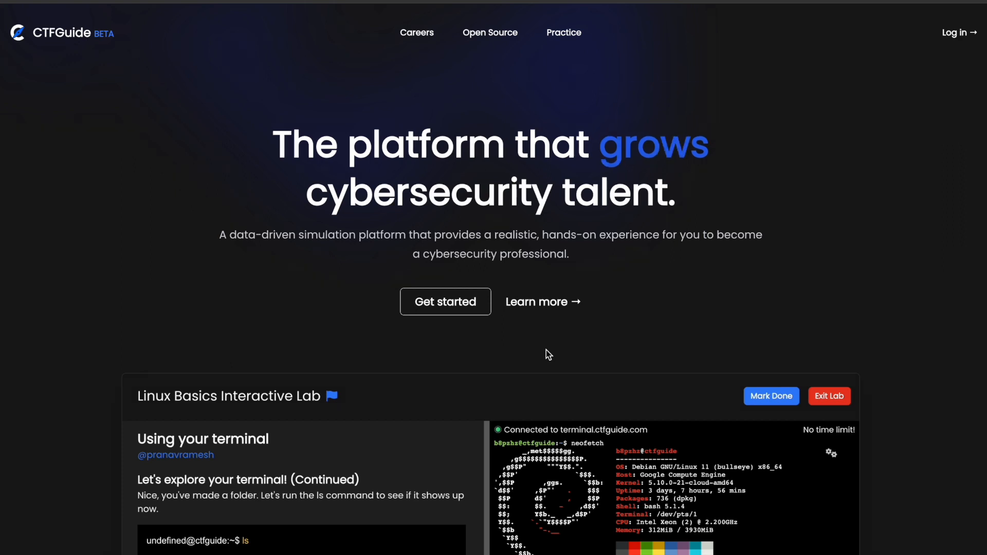
Look at the account registration page and return to the home page.
left_click(954, 32)
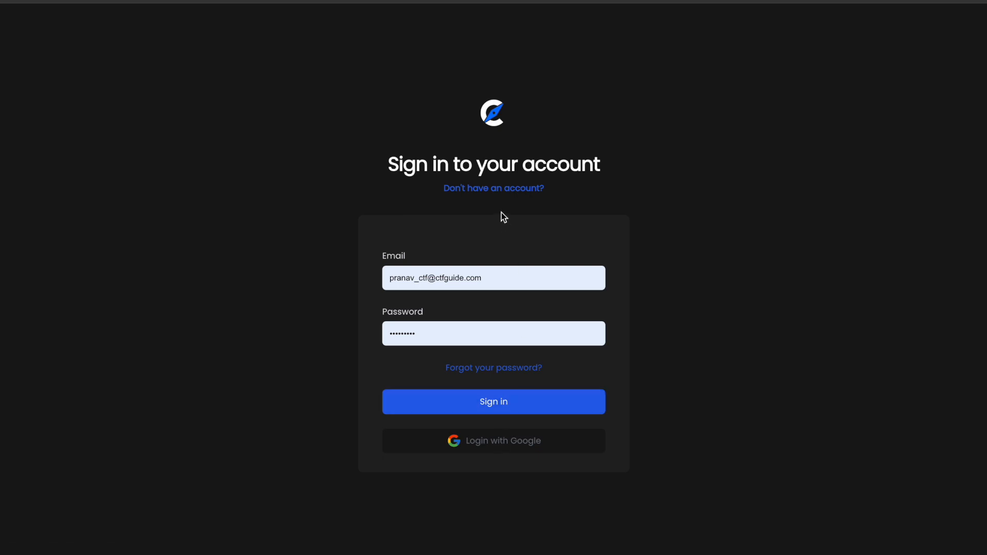
left_click(493, 189)
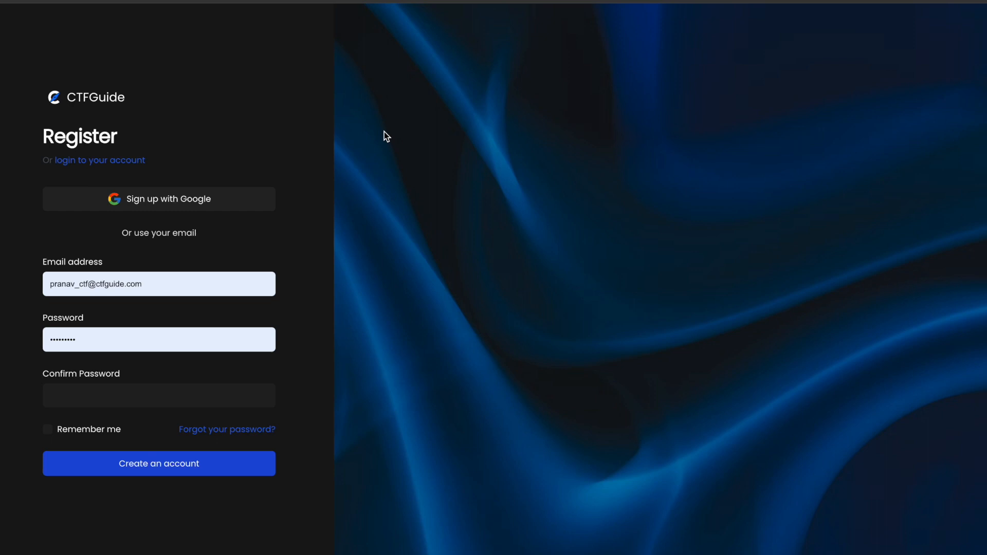
left_click(97, 101)
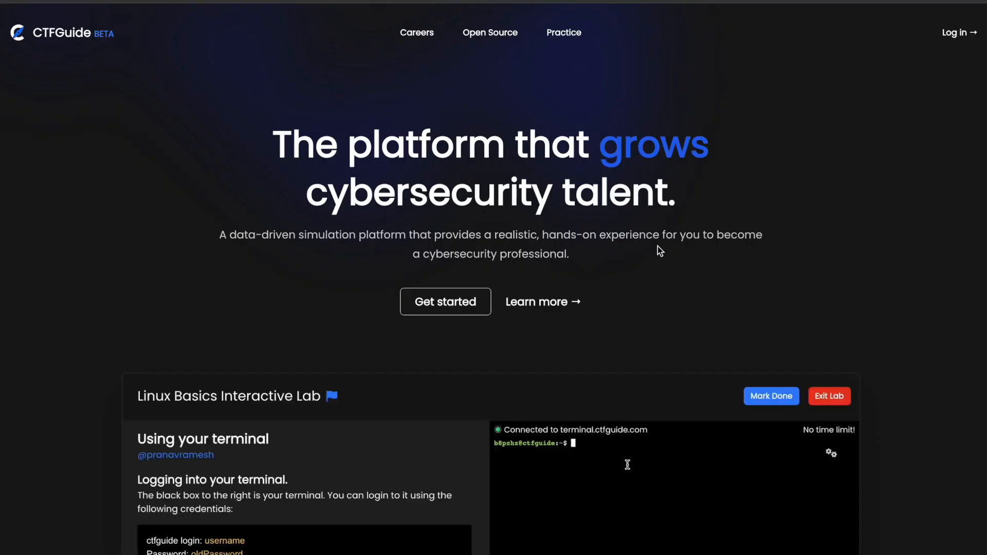
Sign in to the account using the prefilled e-mail and password.
left_click(943, 31)
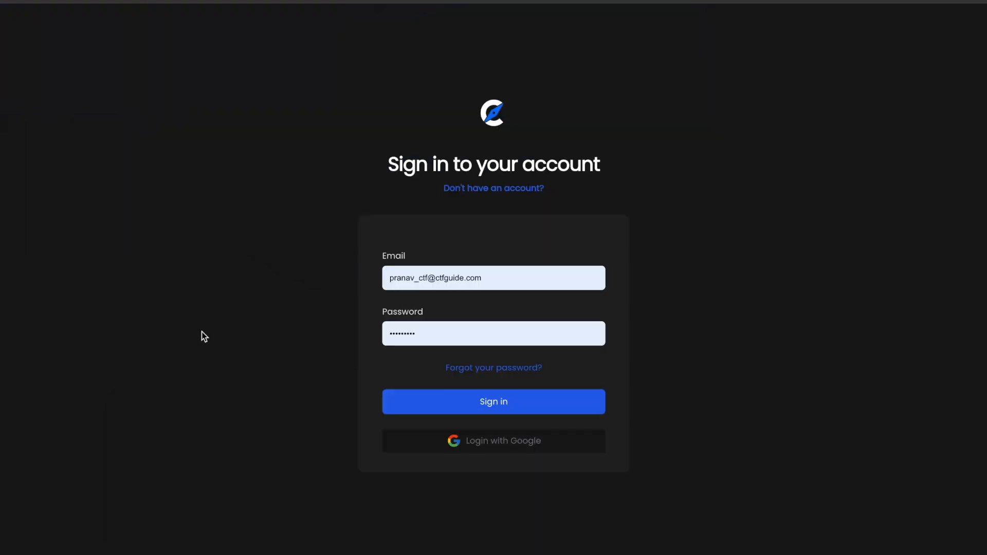
left_click(405, 403)
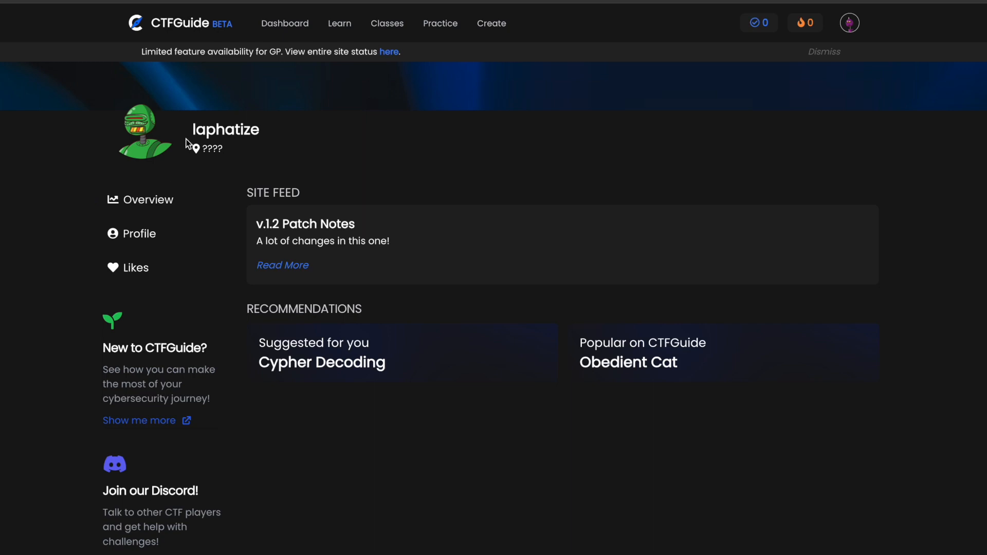
View the username and profile section of the dashboard and return to the overview.
double_click(199, 129)
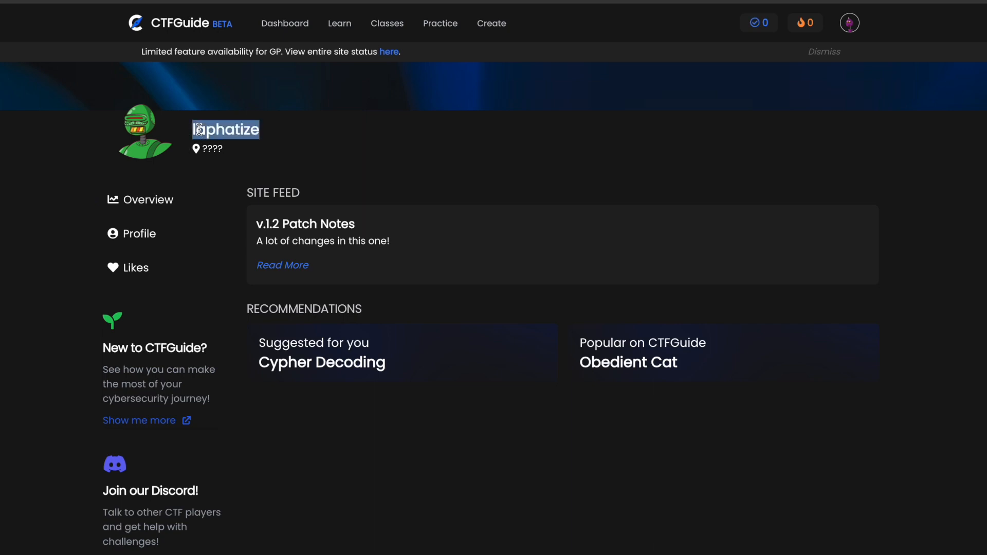
left_click(314, 131)
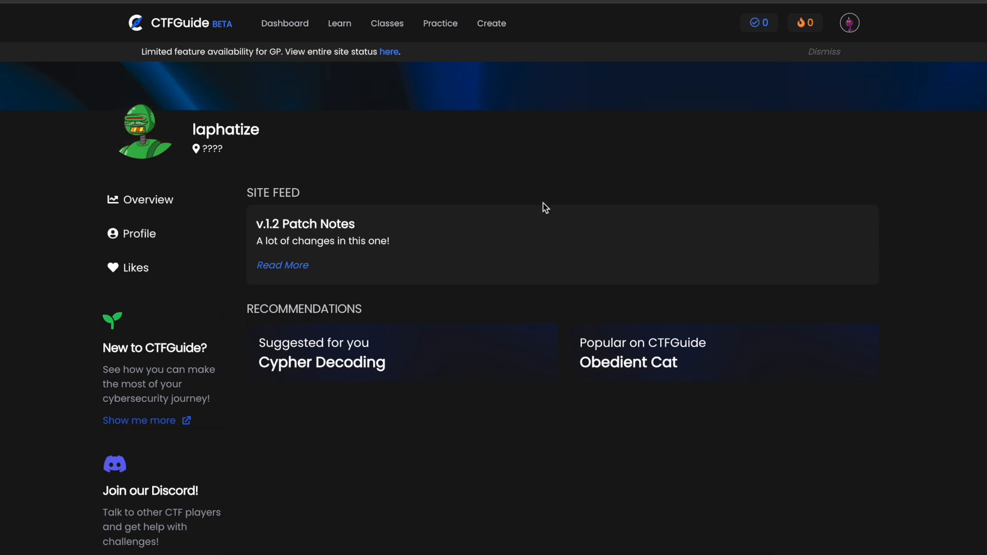
left_click(157, 234)
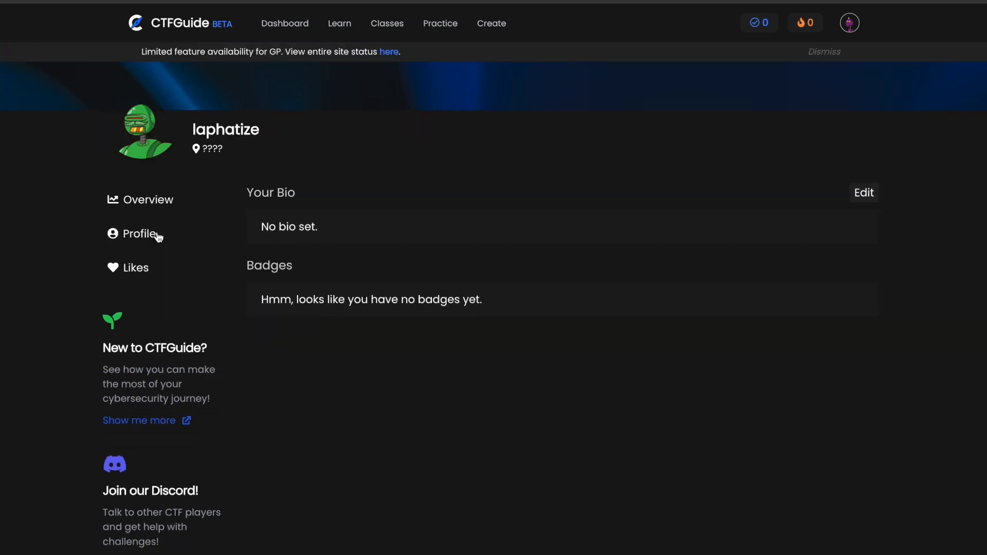
left_click(172, 201)
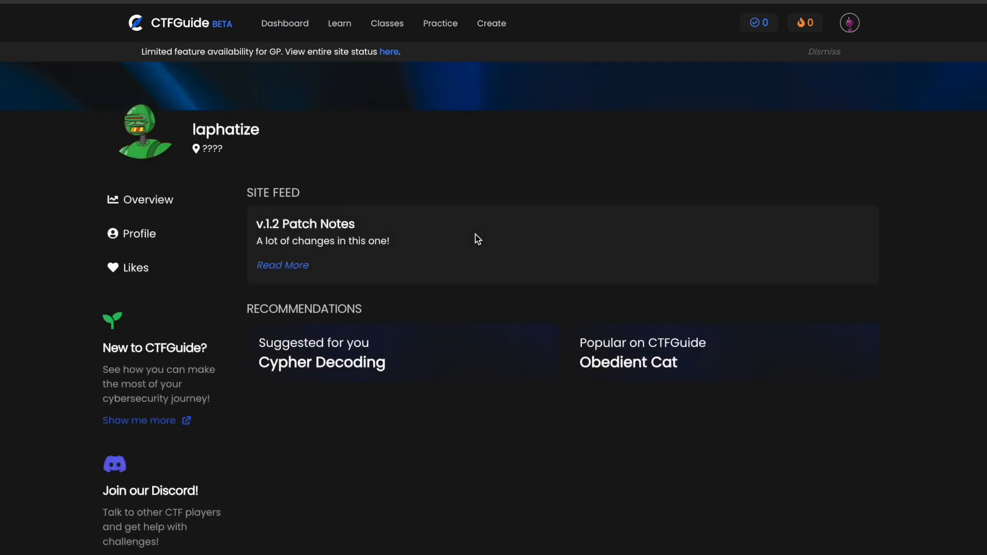
View the Cyber 101 class page and return to the list of classrooms.
left_click(397, 29)
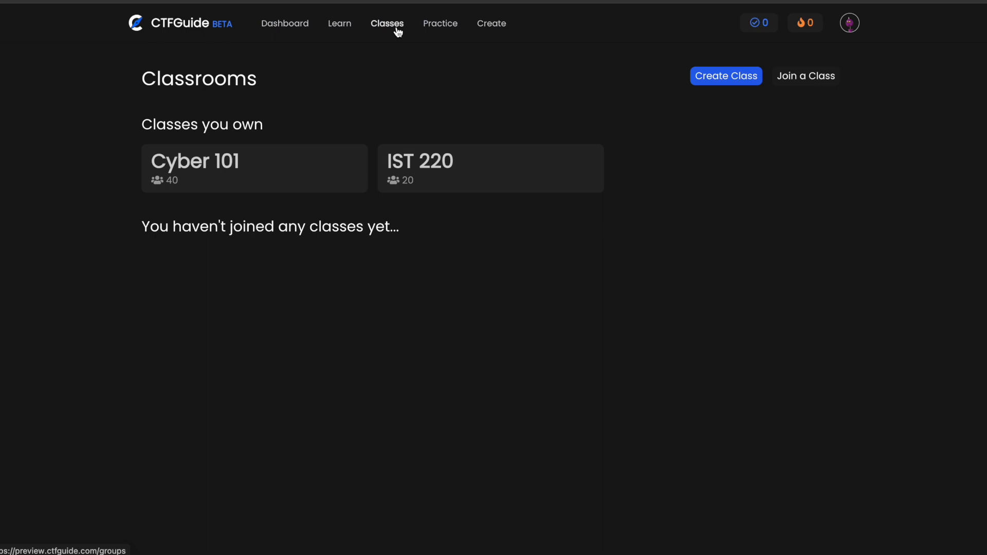
left_click(315, 161)
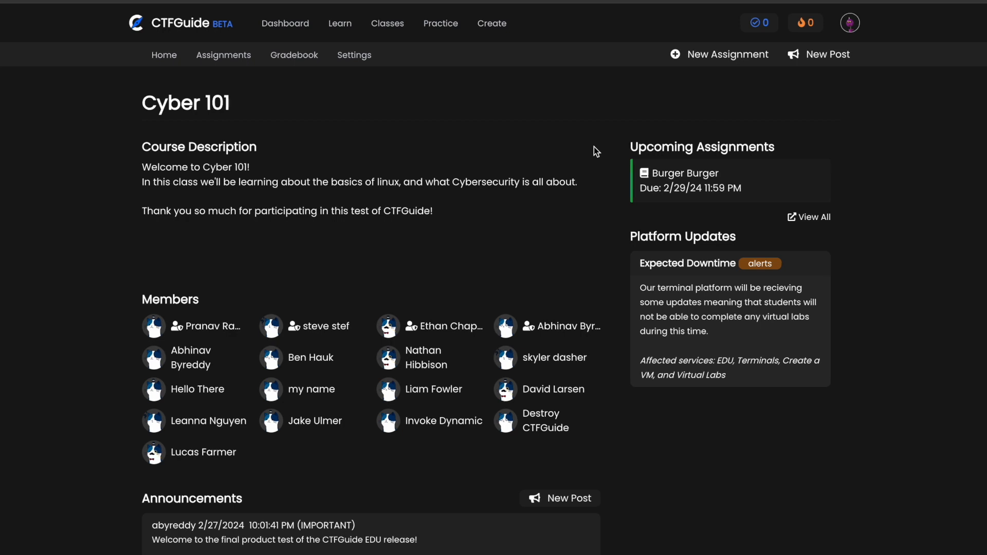
key("alt+Left")
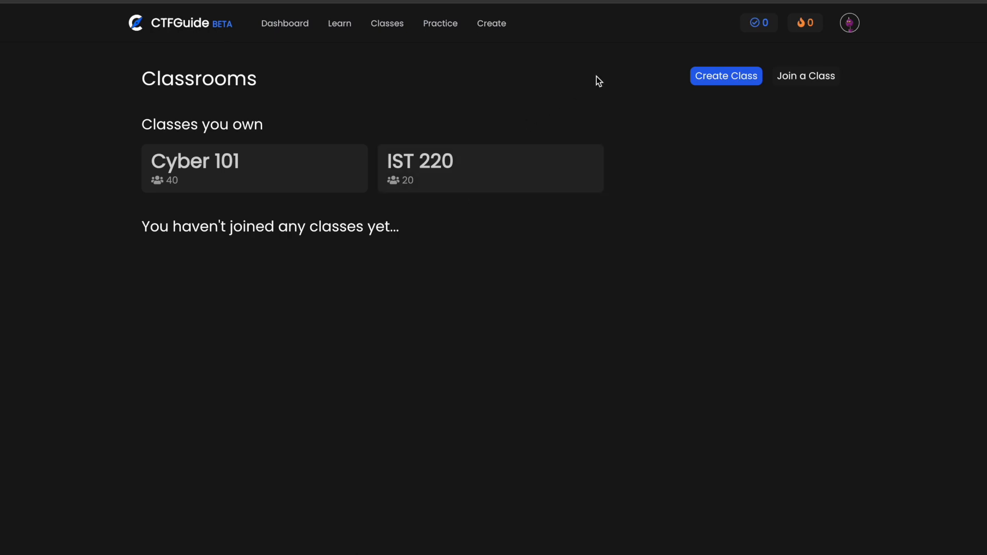
Start a new classroom with the email domain psu.edu and the course name "Testing CTFGuide".
left_click(738, 77)
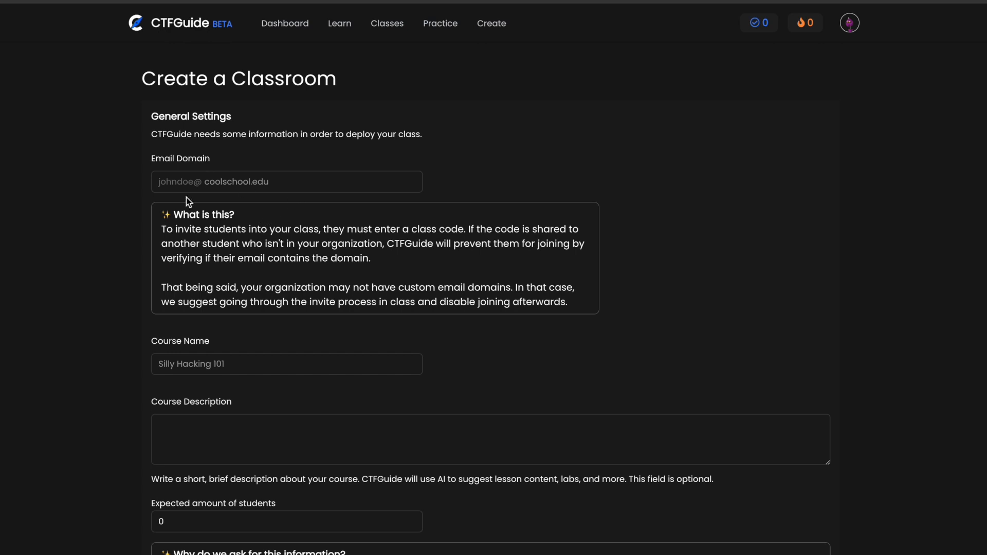
left_click(257, 178)
type("psu.edu")
left_click(213, 246)
left_click(206, 366)
type("C")
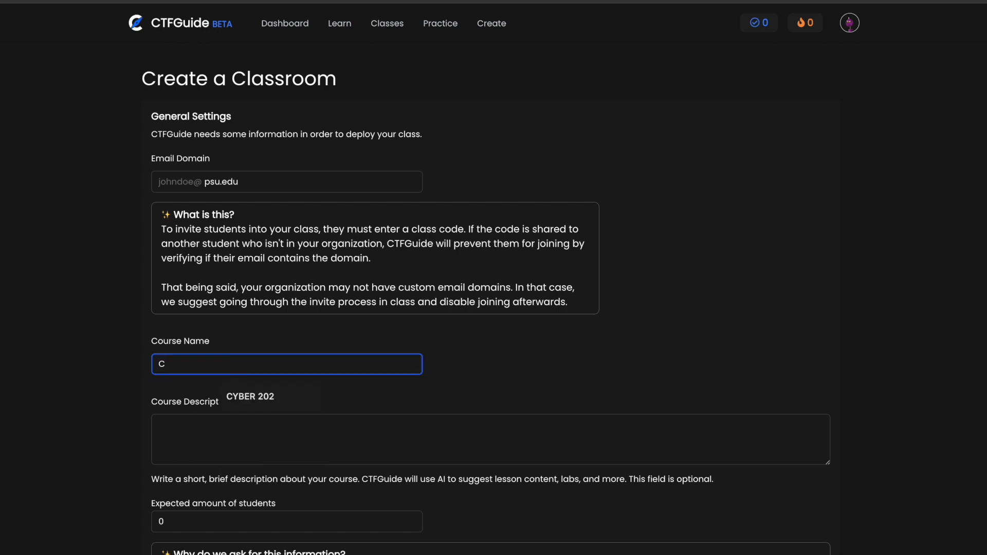
key("BackSpace")
type("Testing CT")
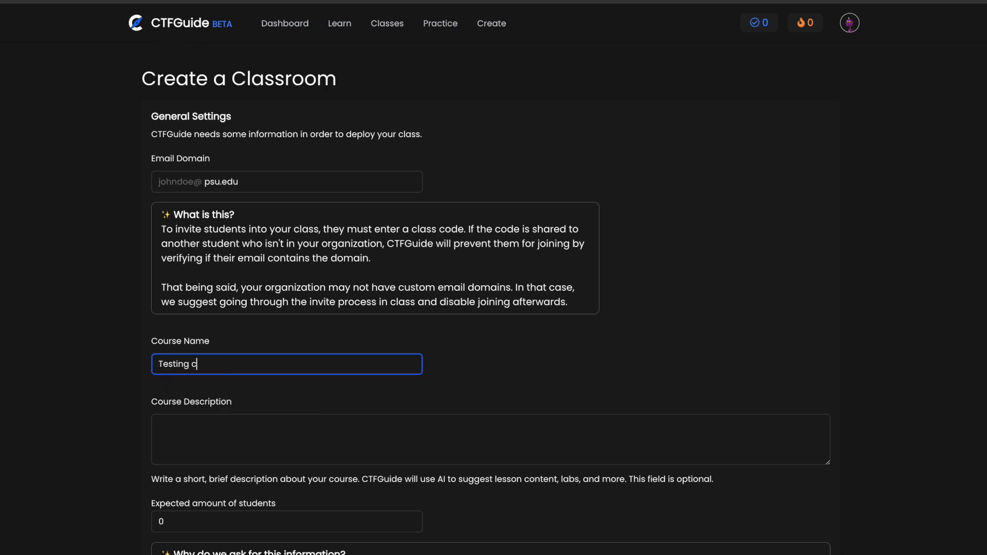
type("FGuide")
Enter "Demonstration Course" as the course description and set the expected amount of students to 20.
key("Tab")
type("Demonstration Course")
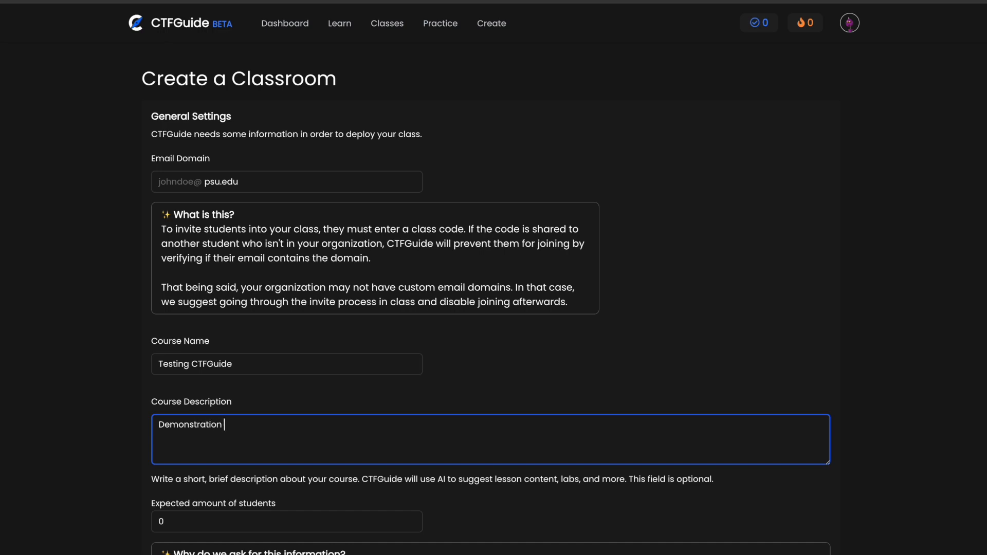
scroll(200, 373, "down", 4)
left_click_drag(203, 343, 21, 344)
type("10")
key("BackSpace")
key("BackSpace")
type("20")
left_click(97, 388)
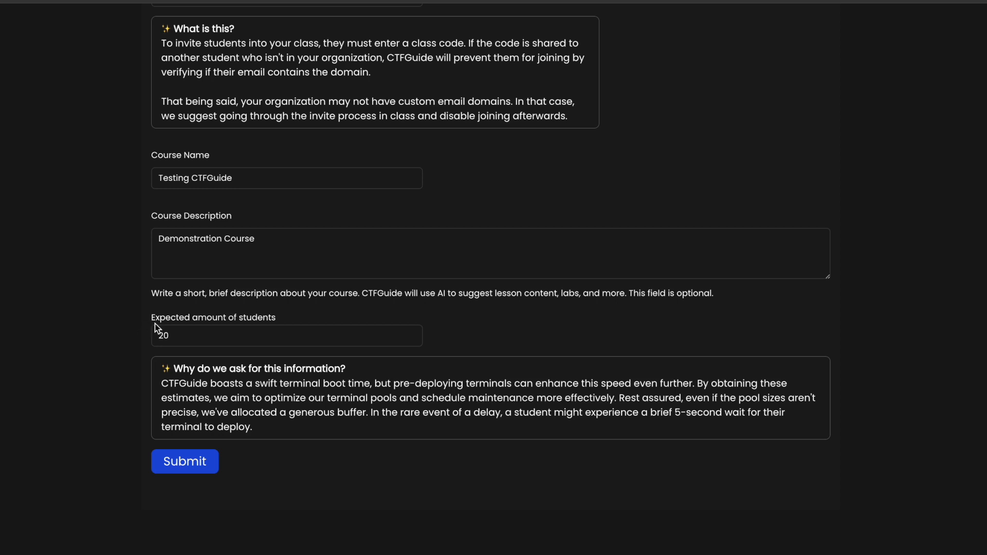
Submit the classroom form and open the Testing CTFGuide class.
triple_click(173, 313)
left_click(173, 313)
scroll(159, 489, "up", 4)
scroll(161, 462, "down", 7)
left_click(200, 319)
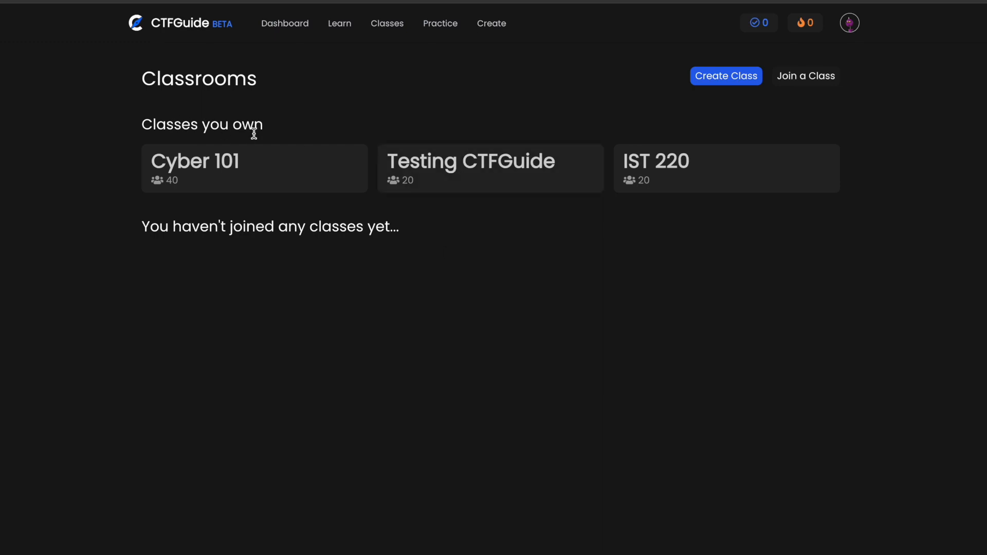
left_click(443, 187)
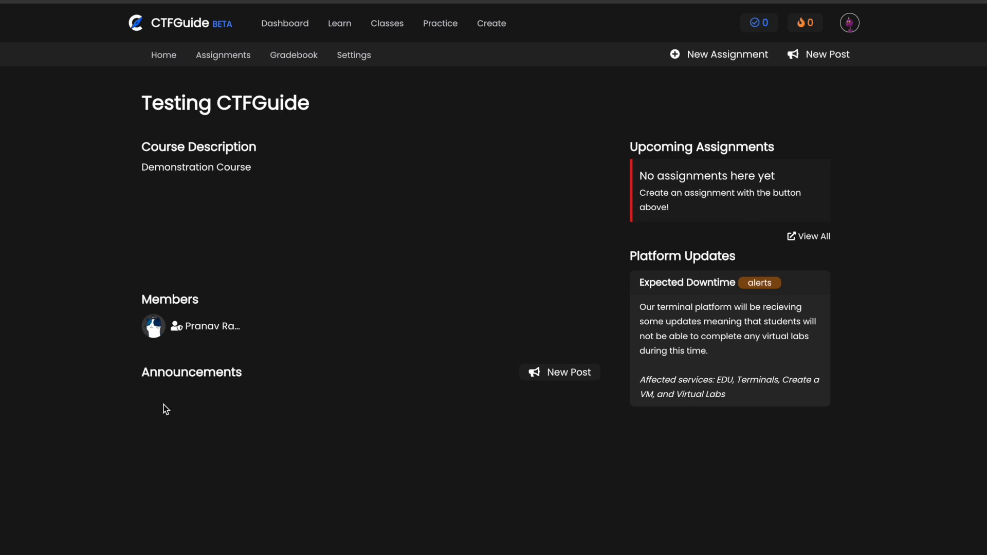
Post the announcement "Fun demo!" in the class.
triple_click(211, 166)
left_click(224, 221)
left_click(551, 377)
left_click(265, 480)
type("Fun demo!")
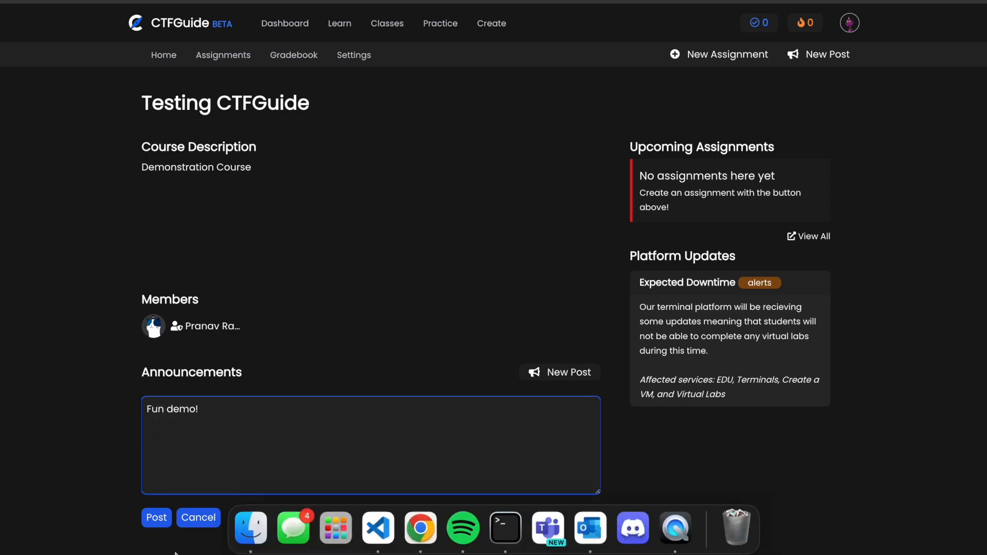
left_click(156, 517)
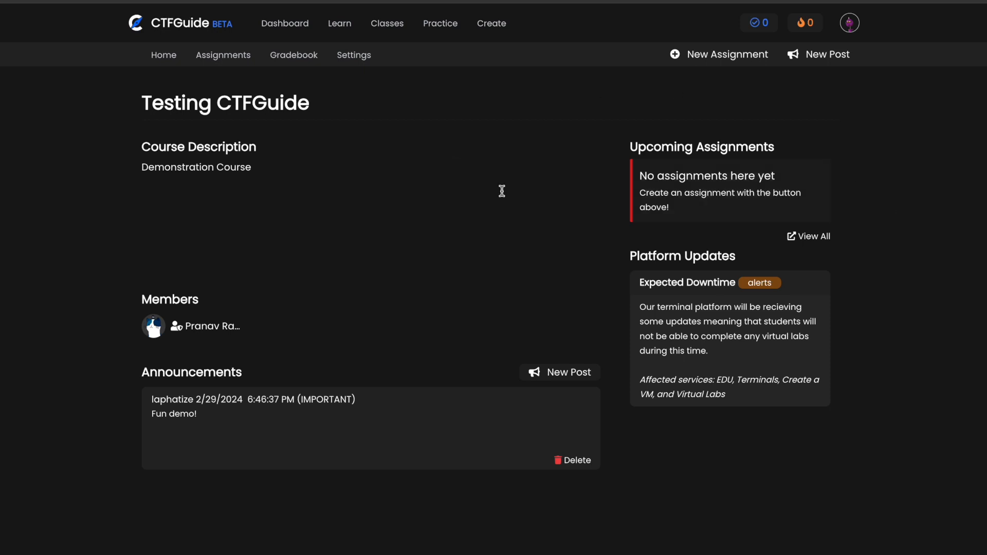
Start a new assignment for the class, review its settings form and title it "Demo".
left_click(700, 60)
scroll(255, 215, "down", 3)
scroll(145, 267, "up", 2)
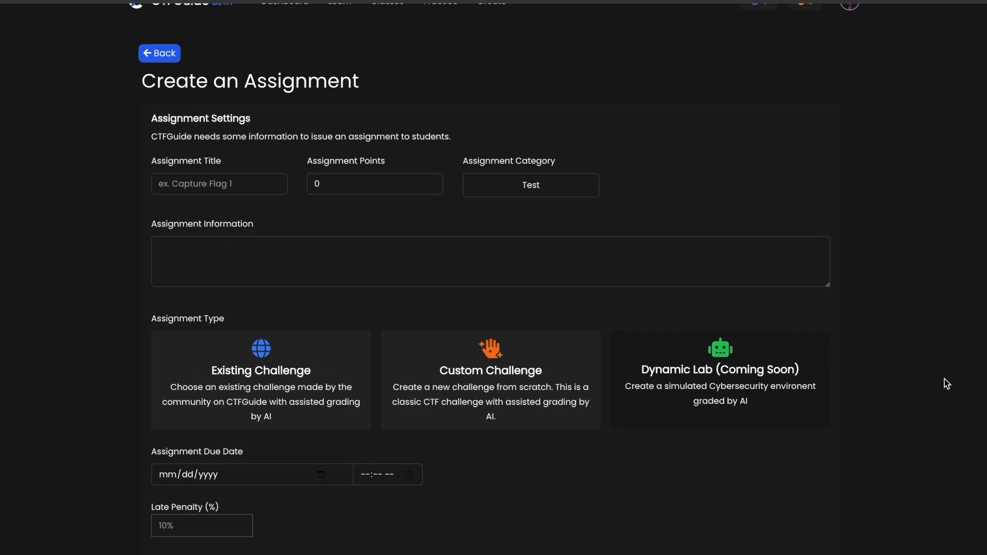
scroll(551, 518, "down", 2)
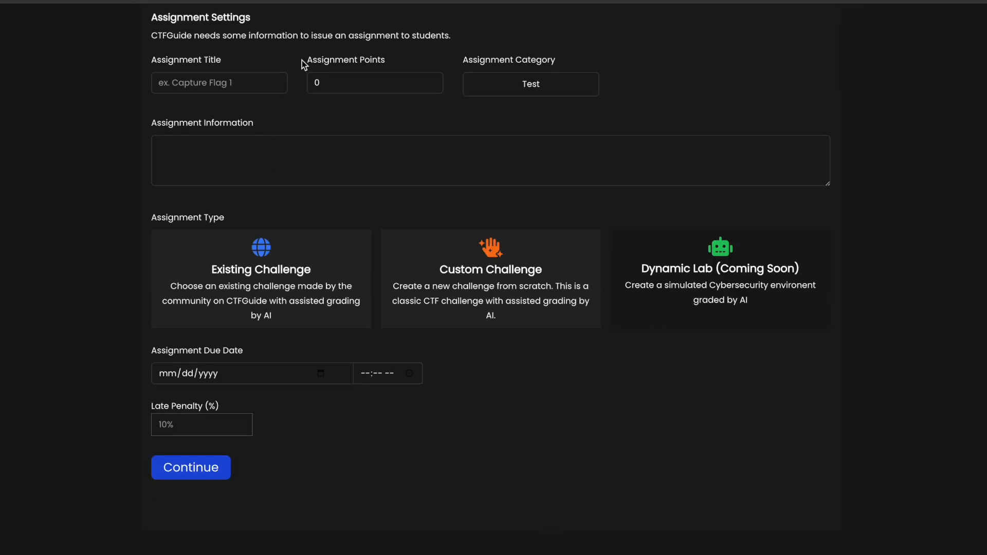
scroll(288, 72, "up", 1)
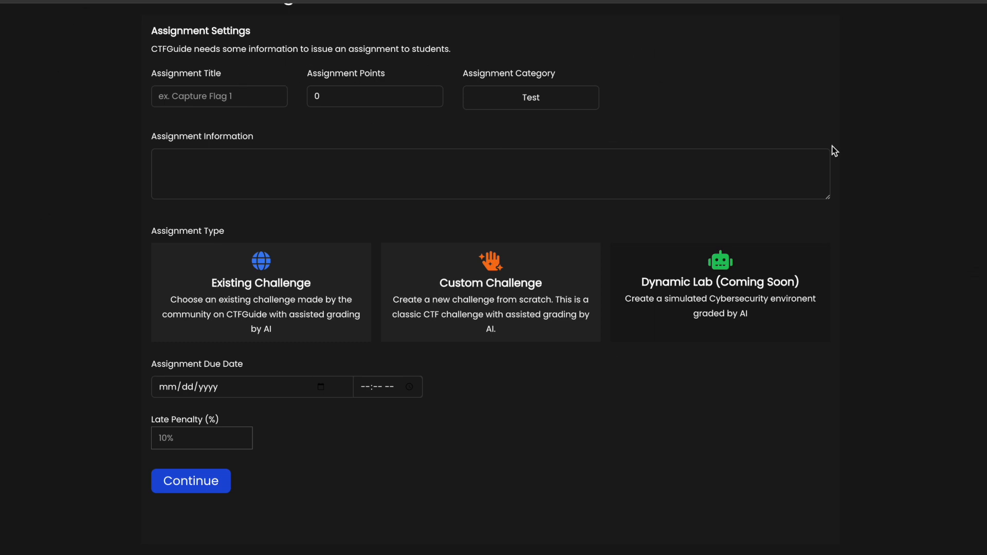
left_click(177, 97)
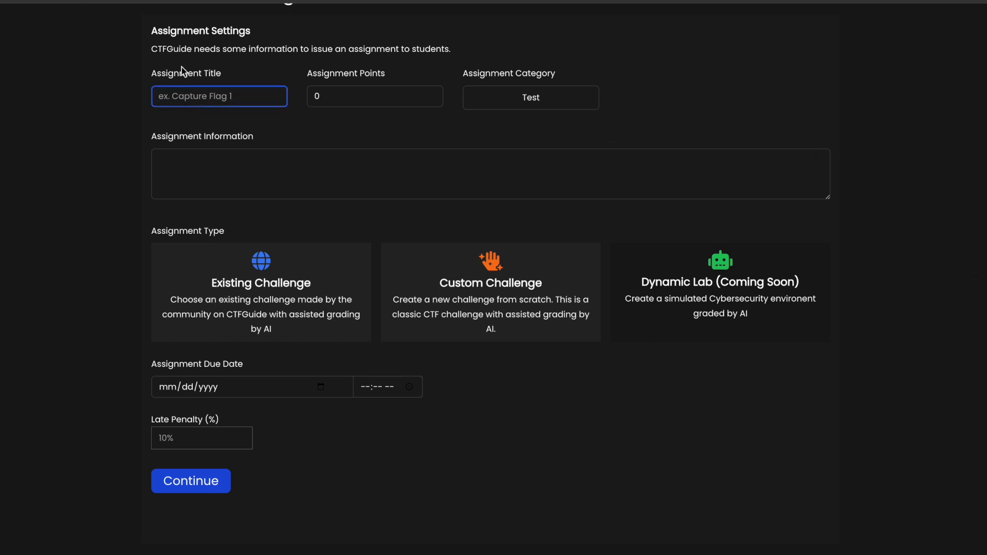
type("Demoo")
key("Tab")
left_click(205, 95)
key("BackSpace")
Set the assignment points to 40.
left_click(318, 101)
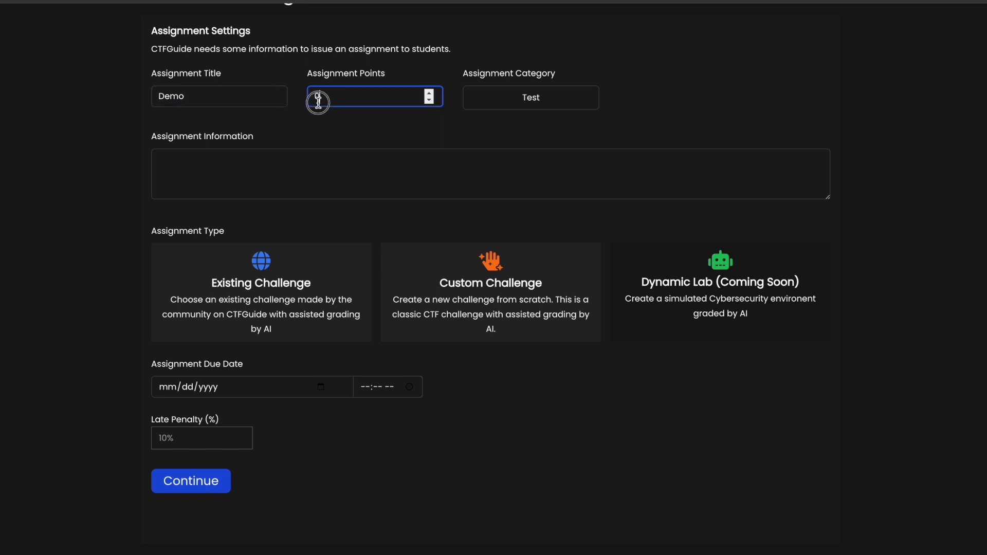
type("4")
type("0")
left_click(287, 137)
mouse_move(315, 95)
left_mouse_down()
mouse_move(291, 93)
mouse_move(338, 98)
mouse_move(313, 106)
left_mouse_up()
left_click(331, 131)
left_click(294, 166)
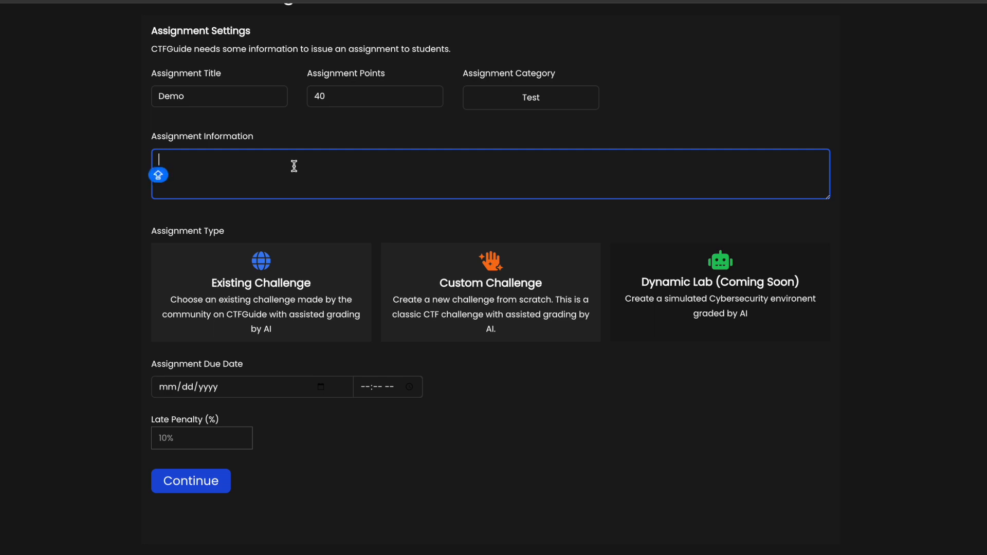
type("Re")
key("BackSpace")
key("BackSpace")
type("HTTP")
key("BackSpace")
key("BackSpace")
key("BackSpace")
key("BackSpace")
Open the Learn page in a new browser tab and view the Command Basics content of the Linux Basics module.
scroll(412, 230, "up", 3)
right_click(340, 30)
left_click(353, 41)
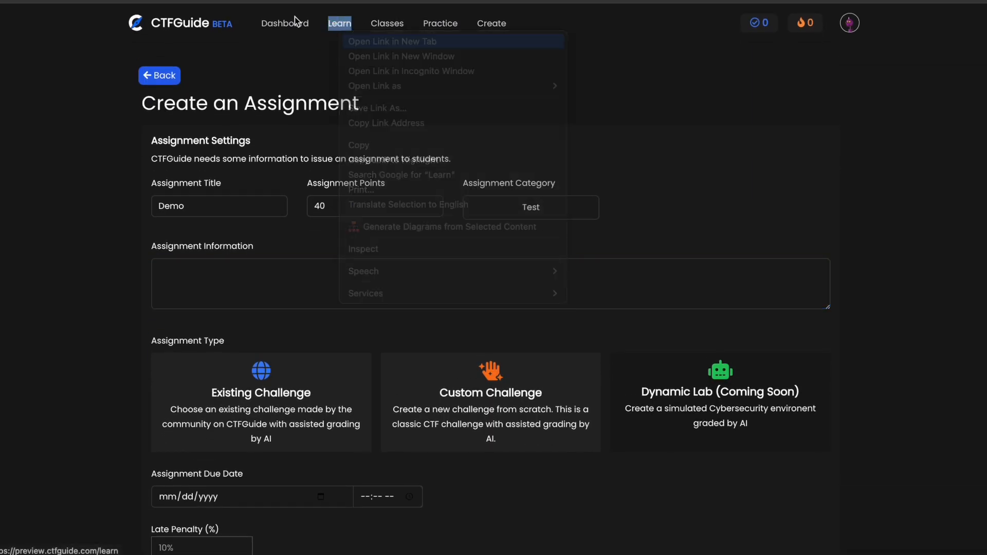
left_click(288, 1)
scroll(293, 513, "down", 2)
scroll(293, 513, "down", 1)
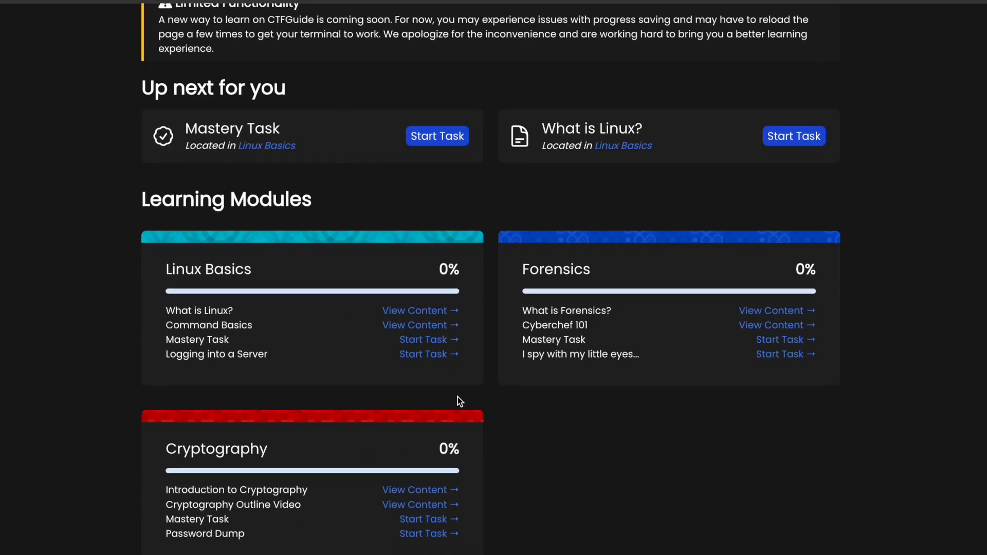
left_click(438, 326)
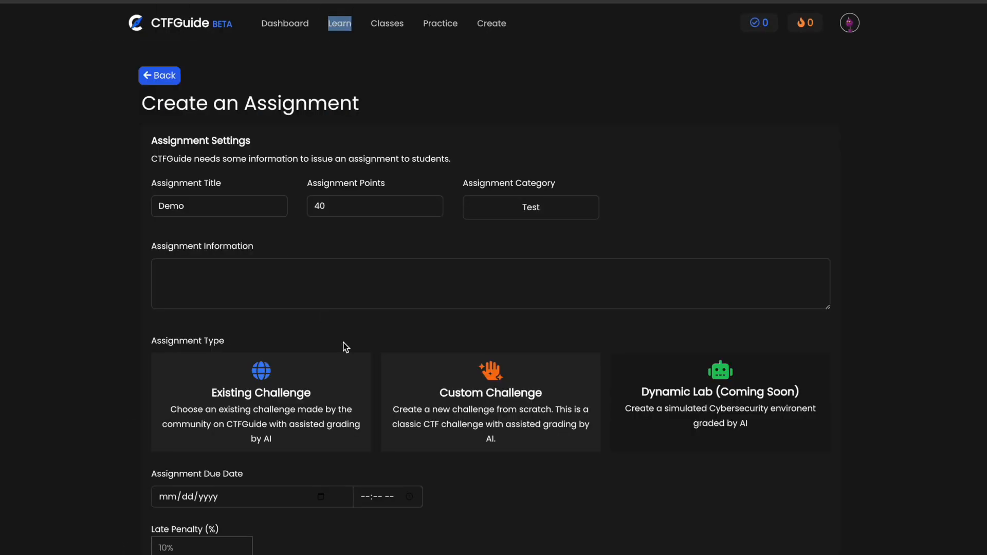
left_click(212, 278)
type("https://preview.ctfguide.com/learn/ch1/video1")
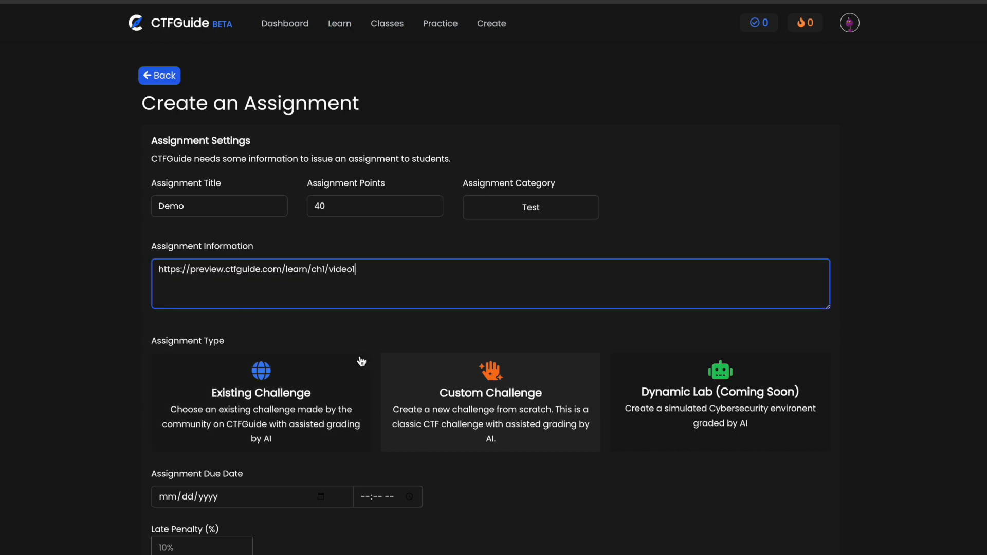
left_click_drag(353, 272, 9, 275)
key("Left")
type("For reference:")
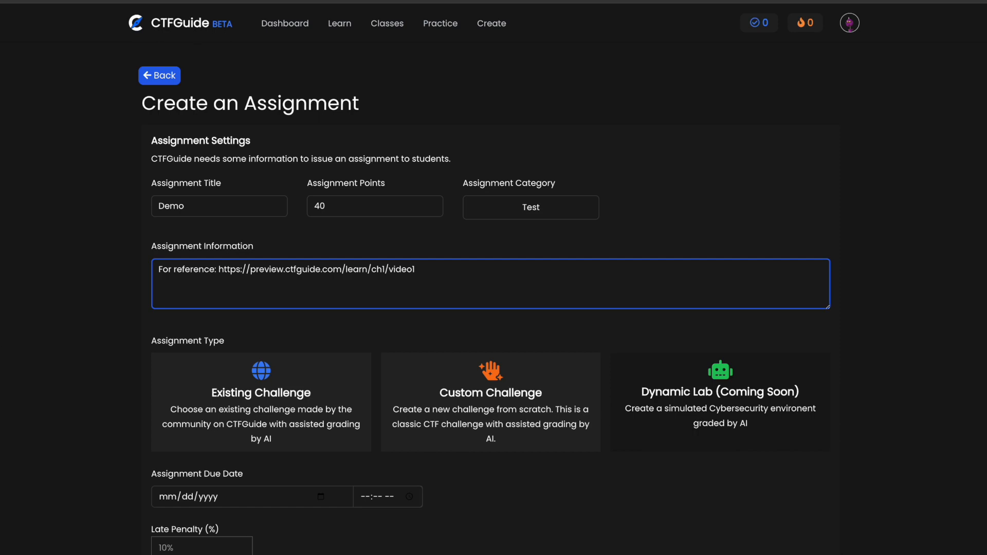
left_click(29, 325)
Set the assignment due date to 03/01/2024 at 11:59 PM.
scroll(30, 325, "down", 3)
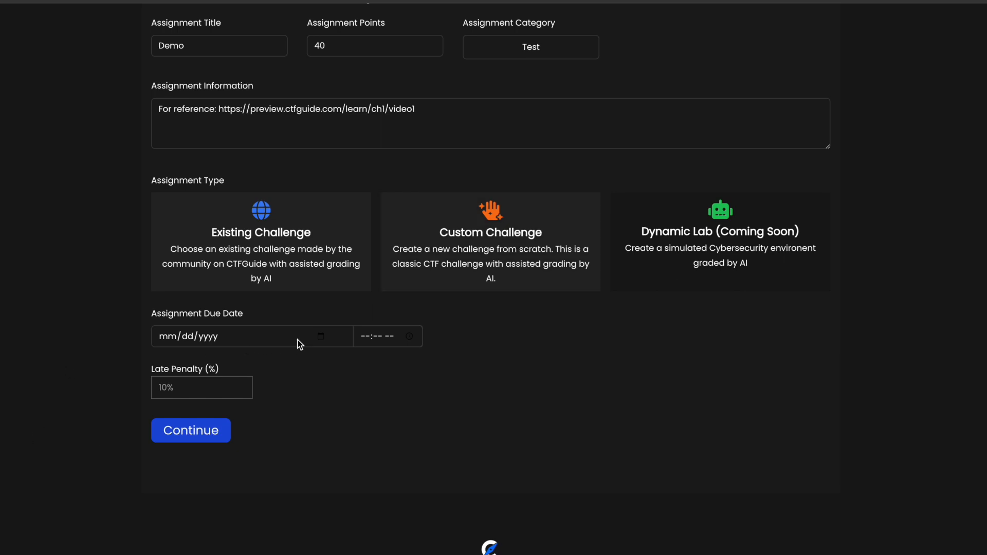
left_click(165, 341)
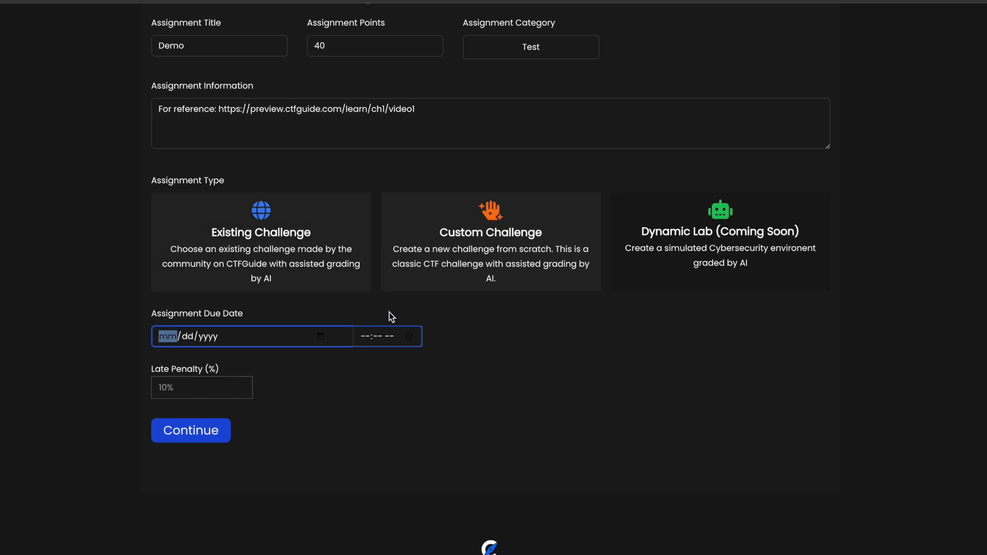
left_click(321, 339)
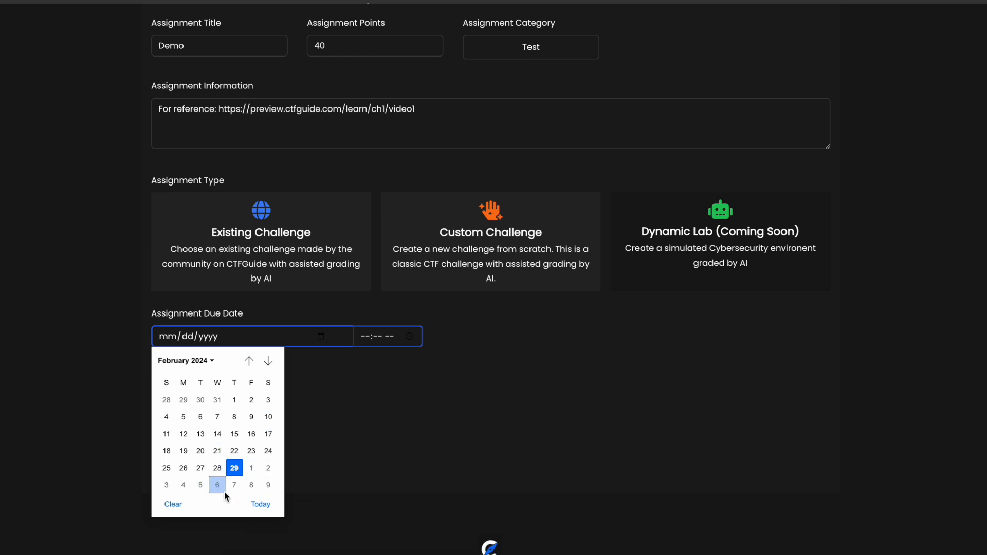
left_click(251, 468)
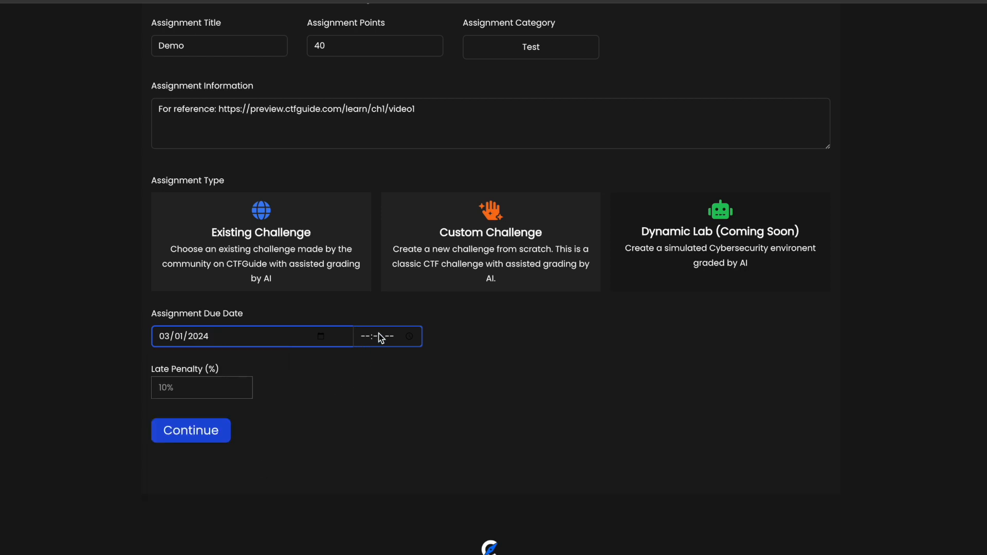
left_click(407, 337)
left_click(366, 465)
scroll(416, 440, "down", 2)
scroll(403, 484, "down", 2)
left_click(414, 461)
left_click(519, 395)
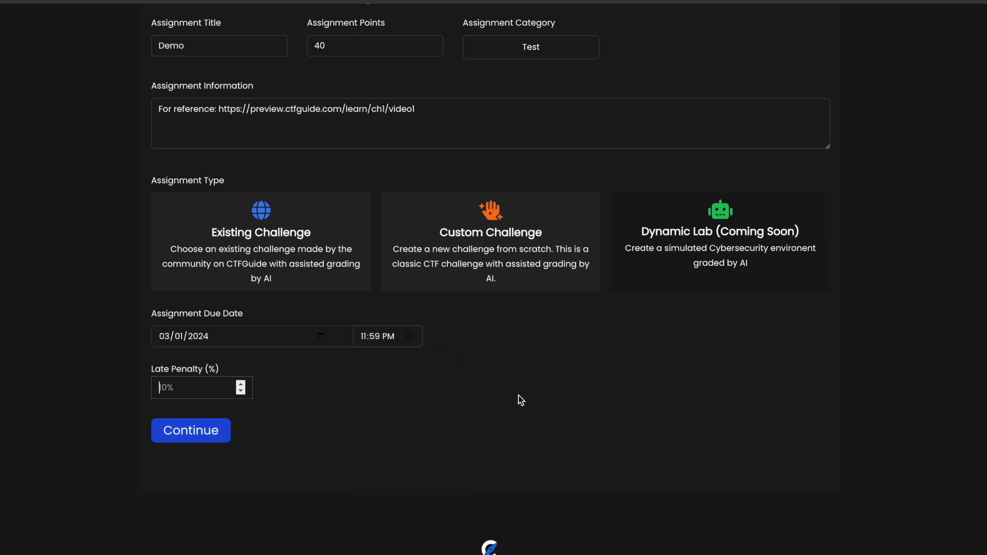
Set the assignment's late penalty to 10 percent.
scroll(162, 387, "up", 1)
type("3")
key("BackSpace")
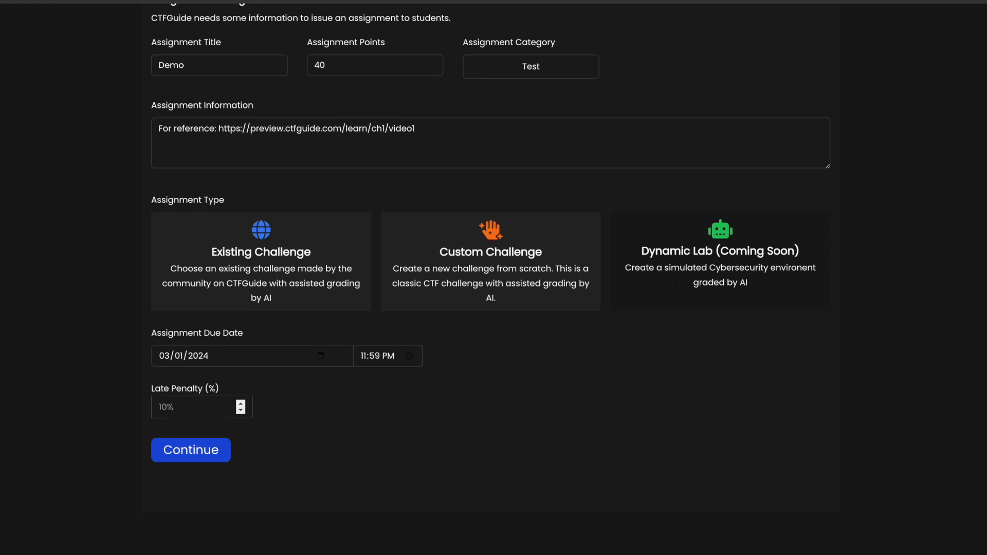
type("10")
Choose Test as the assignment category.
scroll(223, 335, "up", 2)
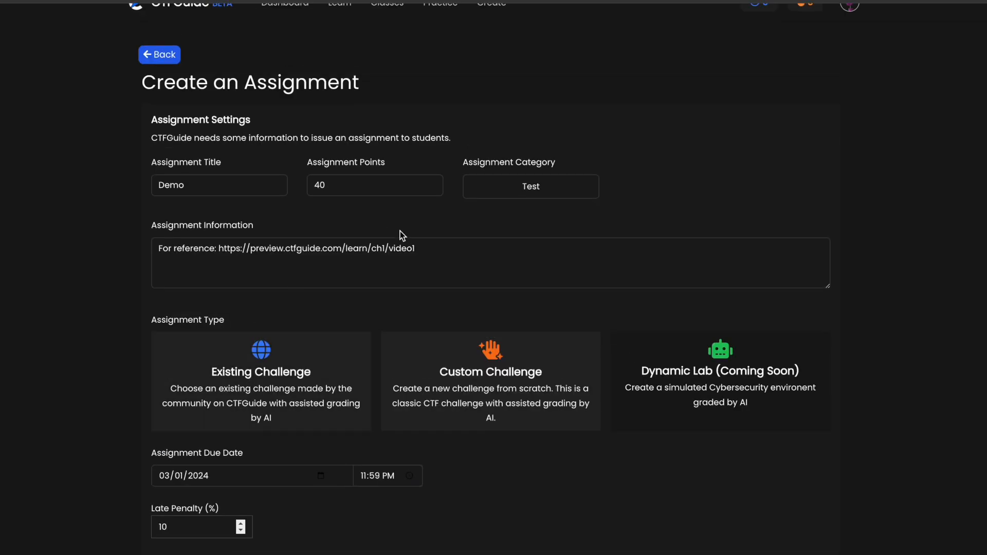
left_click(514, 187)
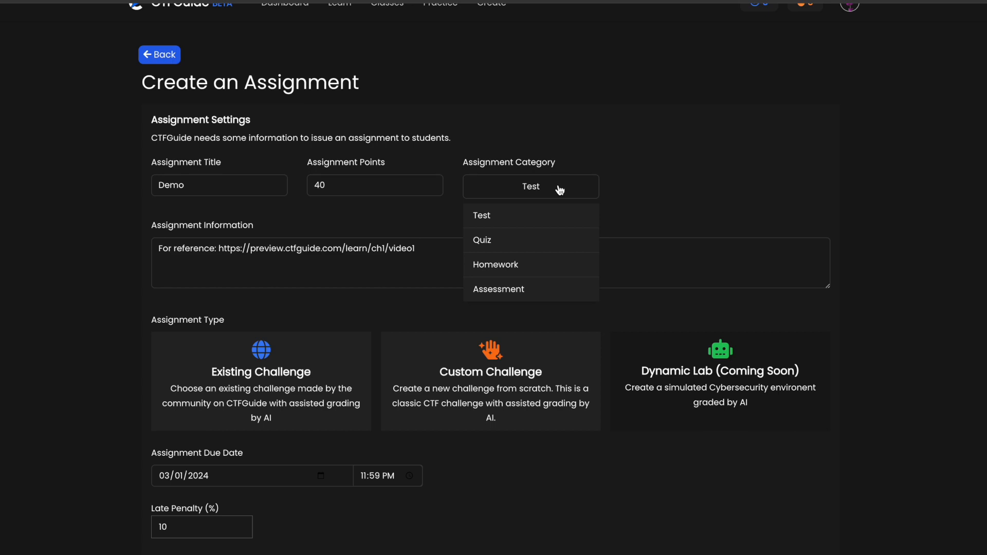
left_click(525, 225)
scroll(520, 226, "up", 1)
left_click(516, 231)
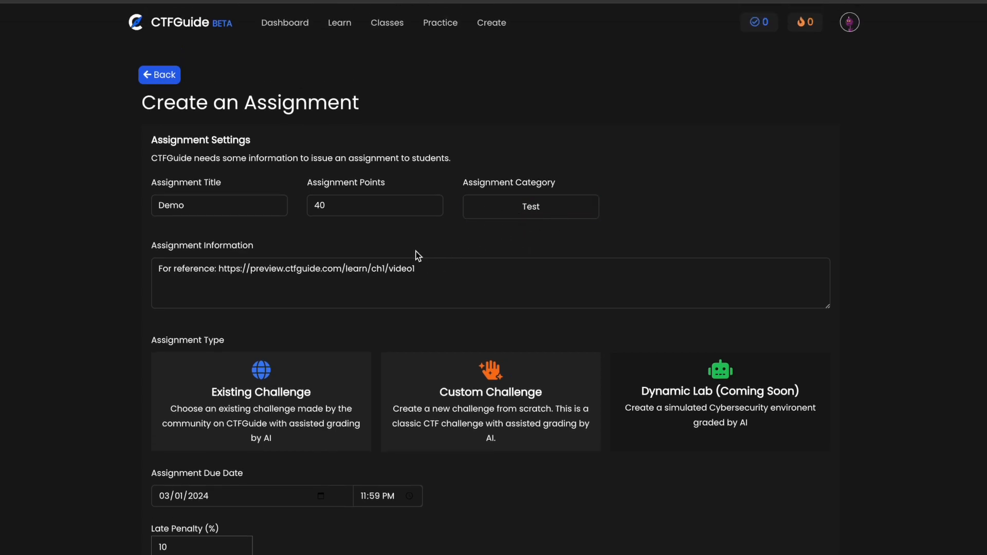
Select Custom Challenge as the assignment type and continue to the challenge creation page.
scroll(529, 224, "down", 5)
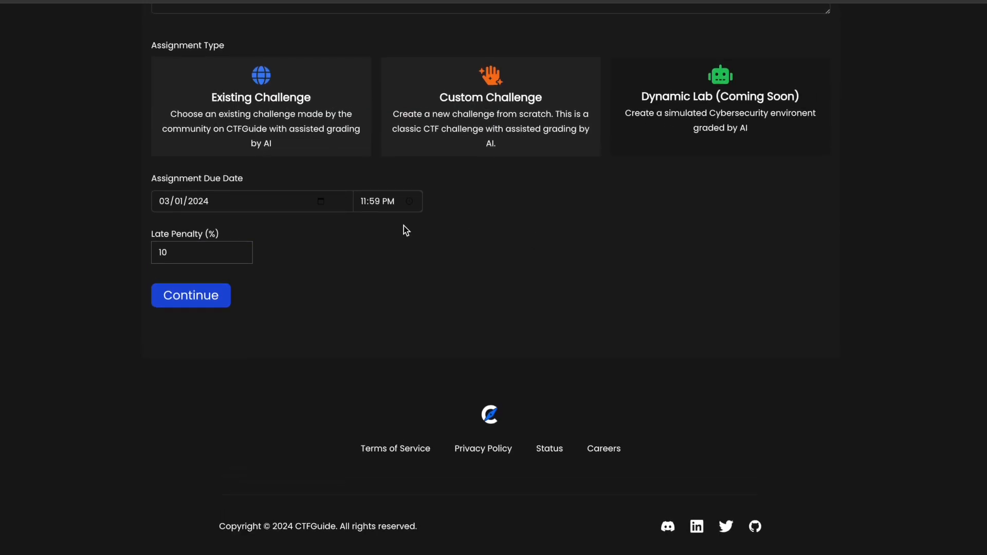
left_click(209, 302)
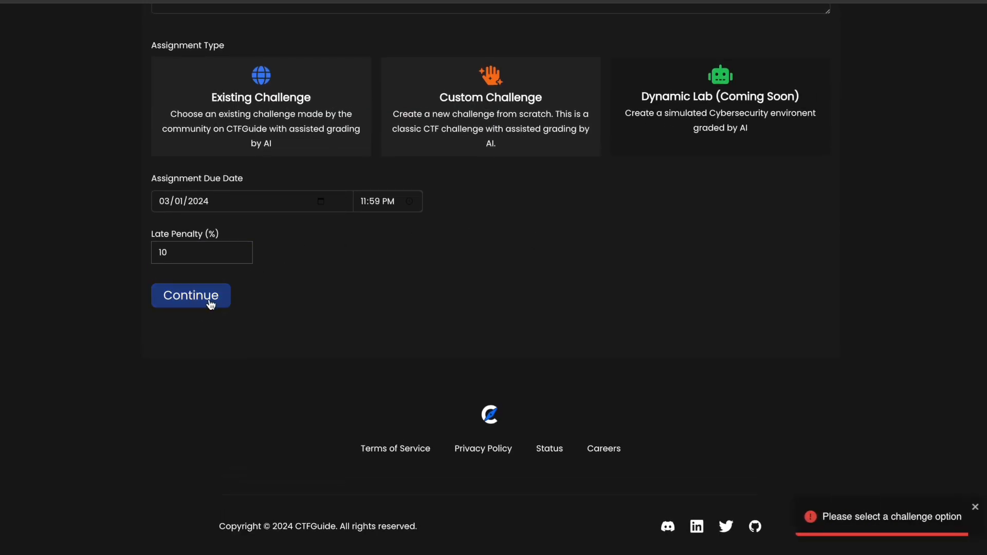
scroll(211, 304, "up", 3)
left_click(251, 280)
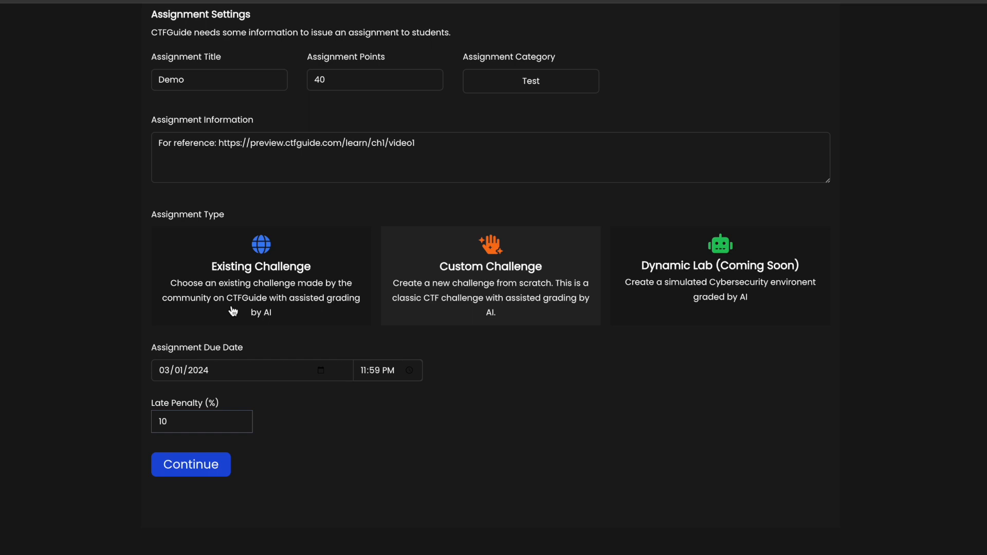
left_click(432, 282)
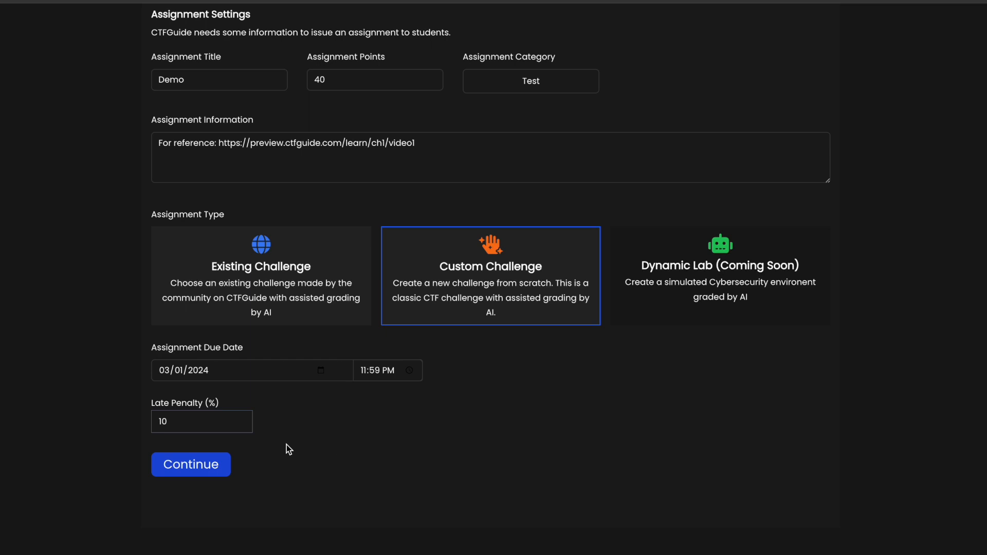
scroll(278, 450, "down", 1)
left_click(215, 443)
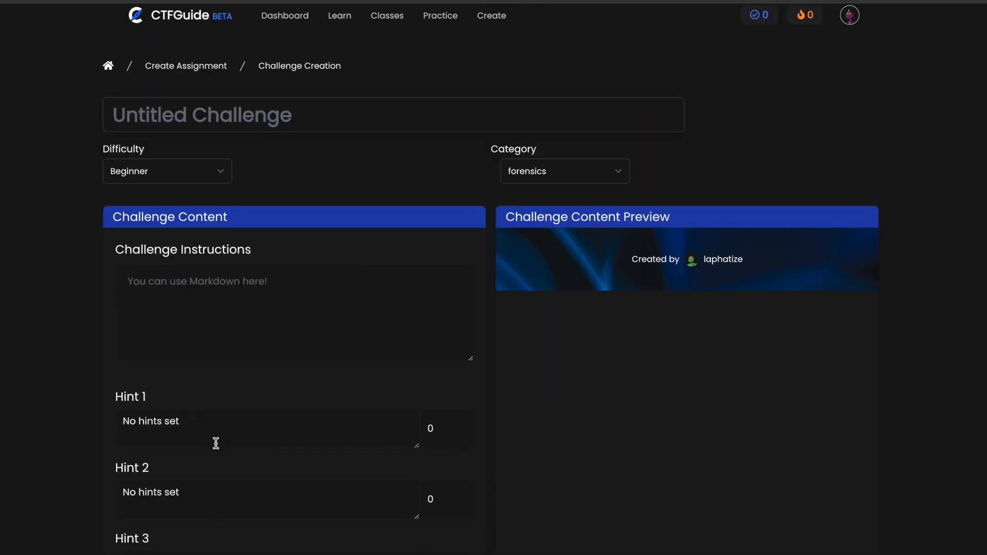
Title the new challenge "Demo Assignment".
left_click(161, 119)
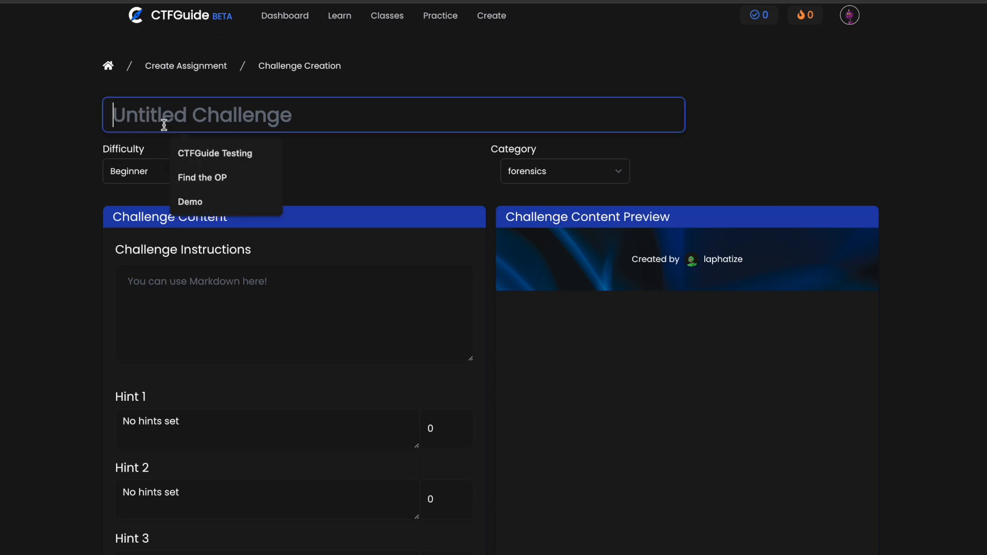
type("Demo Assingm")
key("BackSpace")
key("BackSpace")
key("BackSpace")
type("gnment")
Enter "Find the hidden word in the cat.txt file." as the challenge instructions.
left_click(149, 284)
key("Caps_Lock")
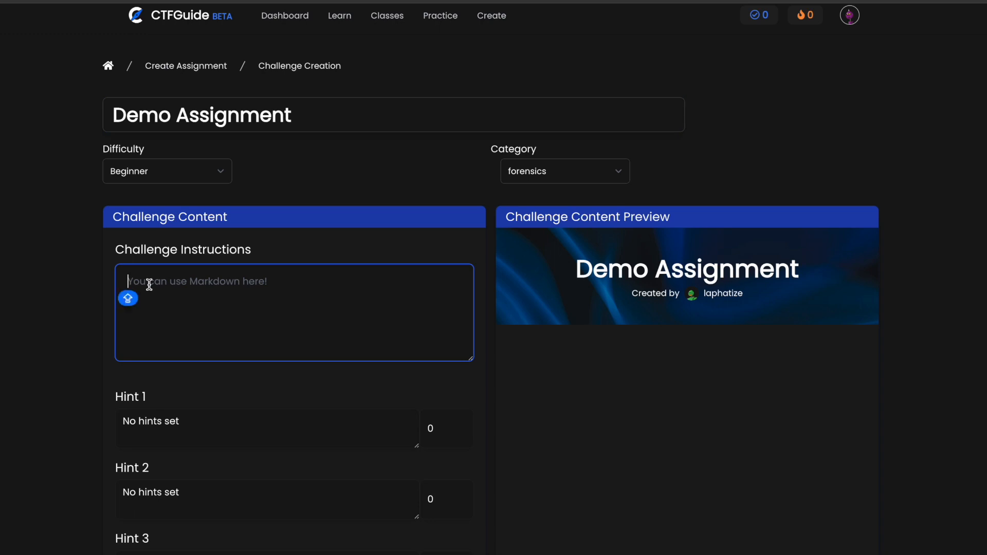
type("Fin")
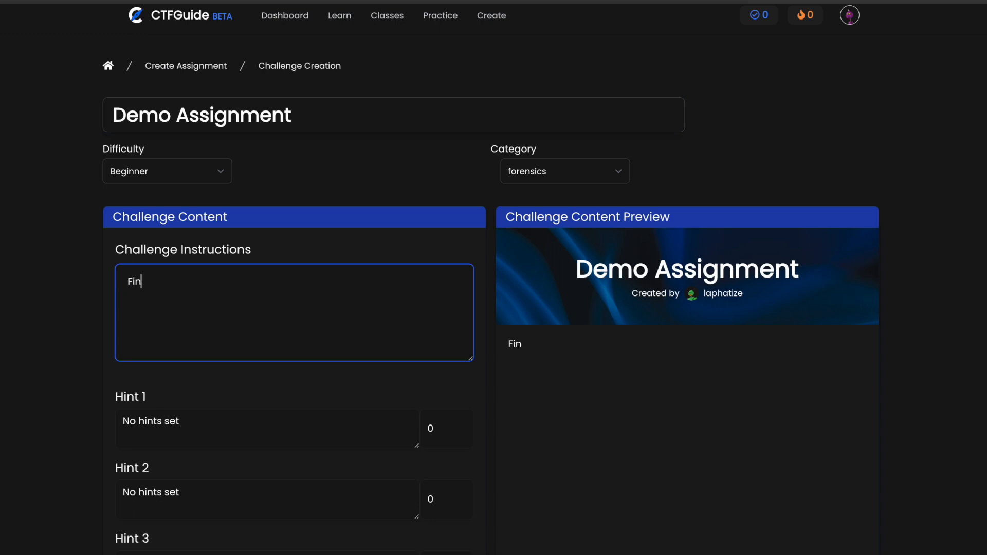
type("d the hid")
key("BackSpace")
key("BackSpace")
type("idden")
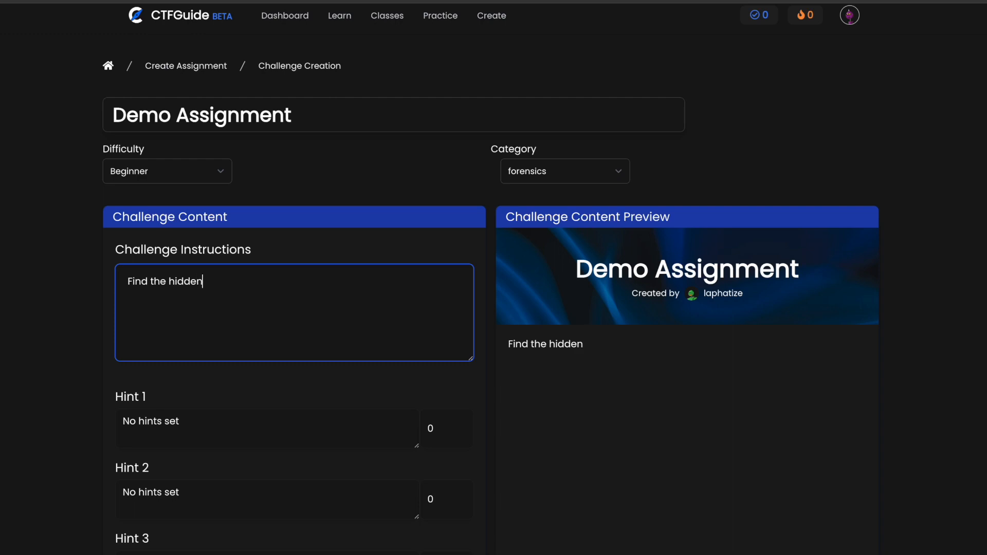
type(" word in the c")
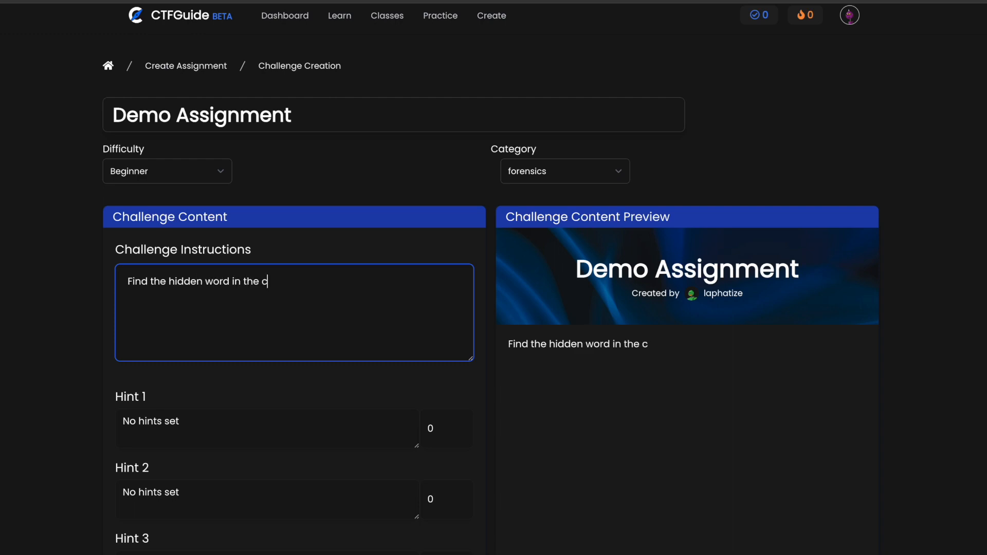
type("at.txt file.")
Try a point value of -2 for Hint 1 and reset it to 0.
scroll(149, 284, "down", 3)
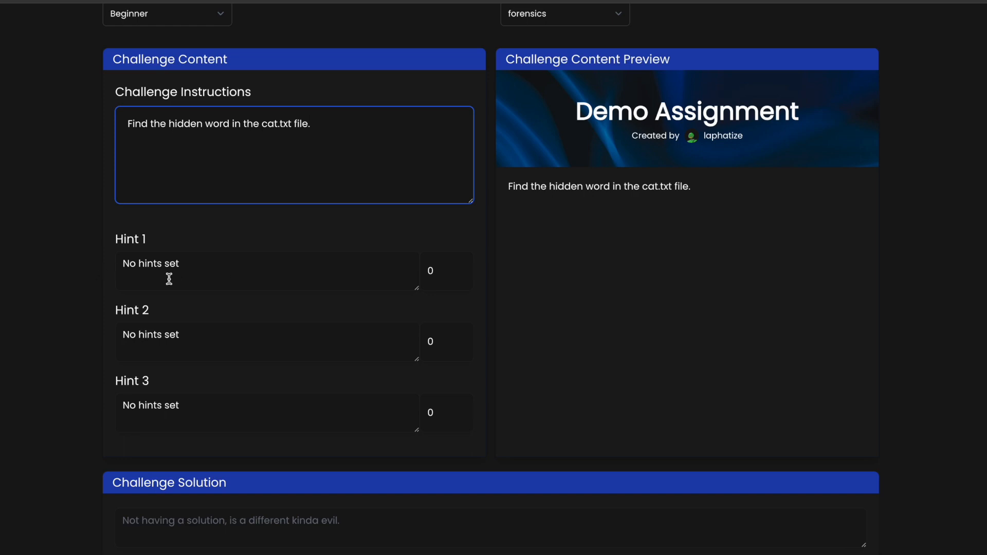
left_click(461, 276)
left_click(461, 276)
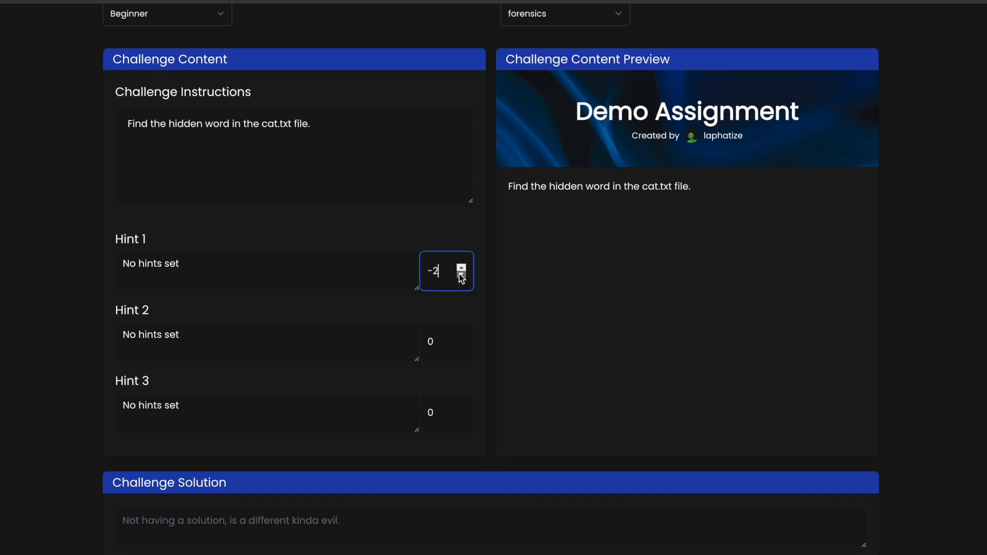
left_click(463, 263)
left_click(462, 266)
left_click(461, 267)
scroll(423, 211, "down", 1)
scroll(406, 210, "up", 3)
left_click(392, 209)
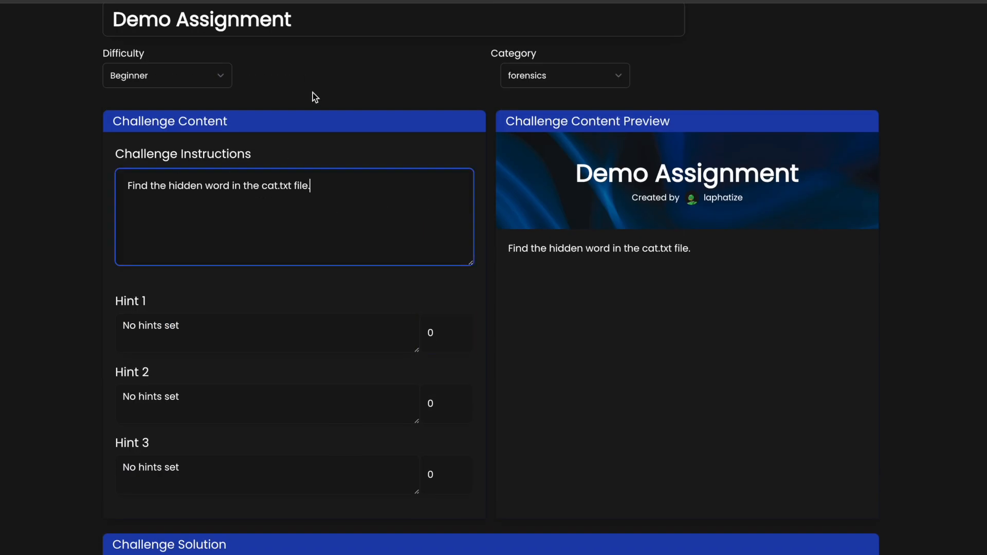
Enter "fish" as the challenge solution.
scroll(52, 141, "up", 1)
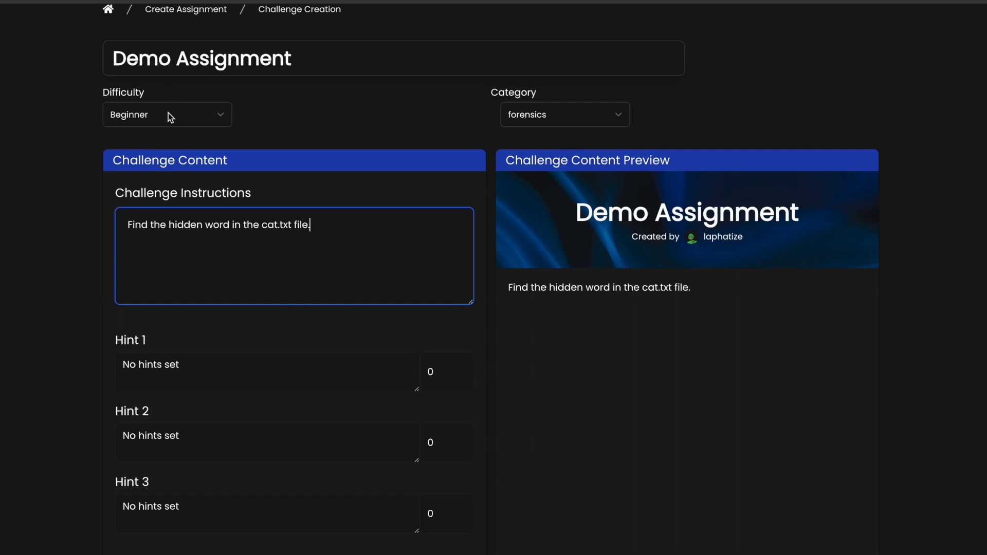
scroll(195, 170, "up", 2)
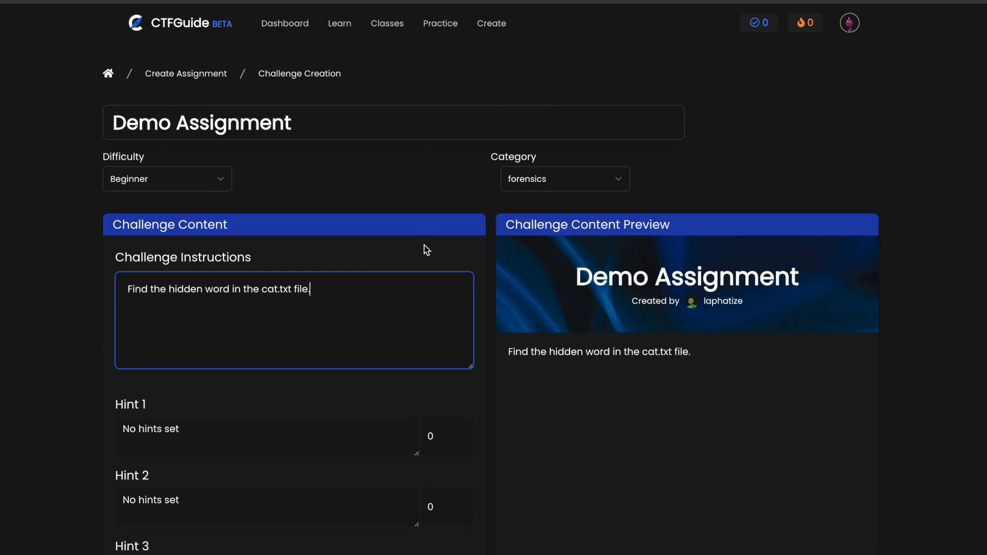
scroll(233, 384, "down", 4)
scroll(238, 379, "up", 4)
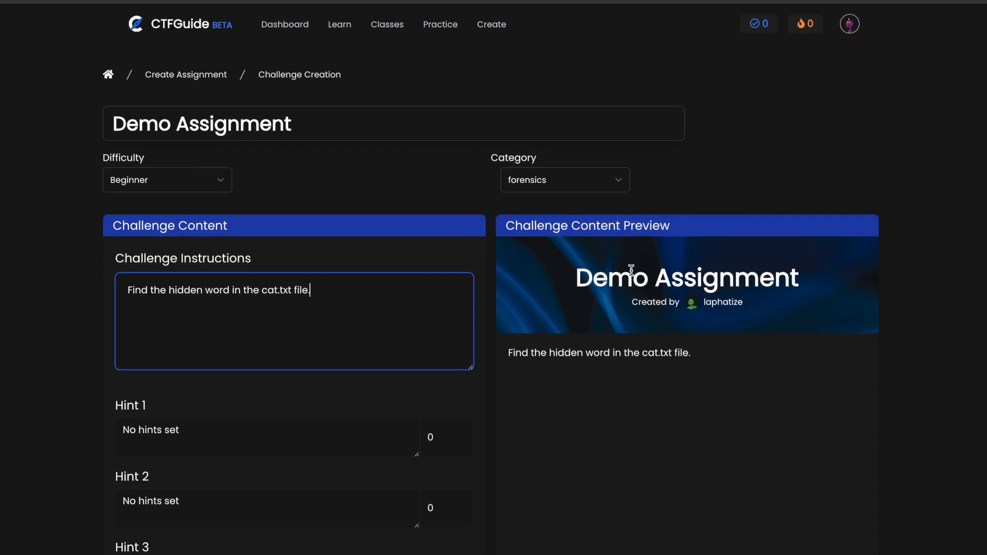
scroll(486, 106, "down", 4)
scroll(491, 116, "down", 3)
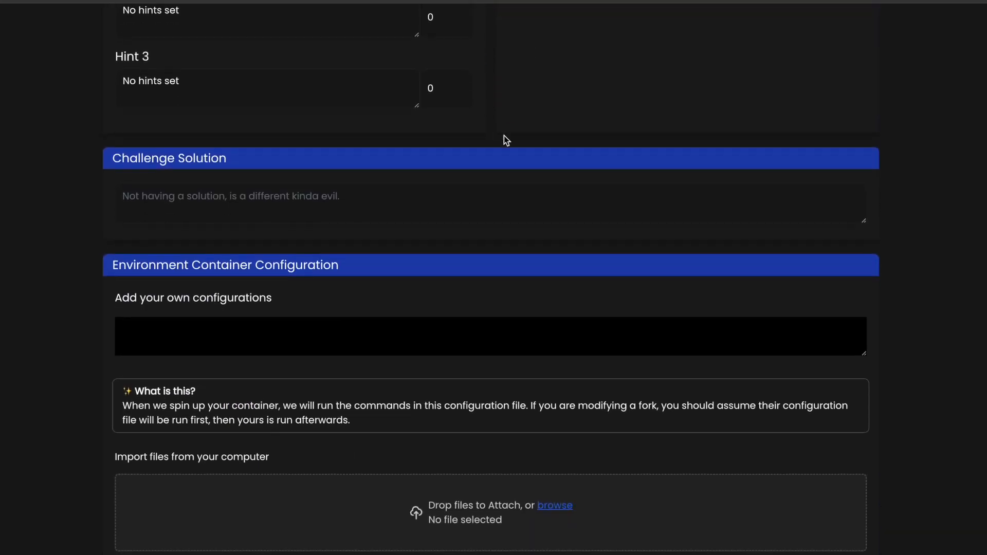
left_click(328, 206)
scroll(327, 207, "up", 5)
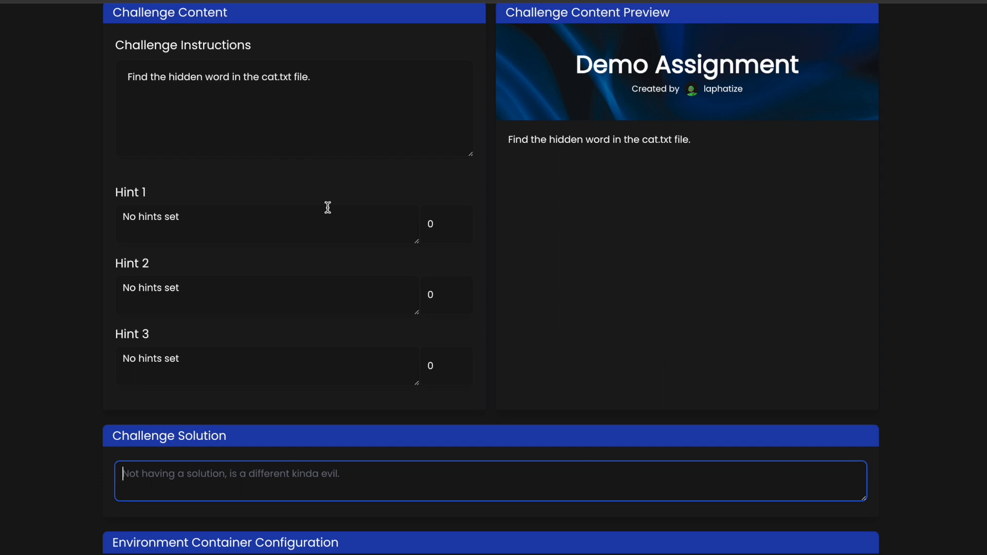
type("fish")
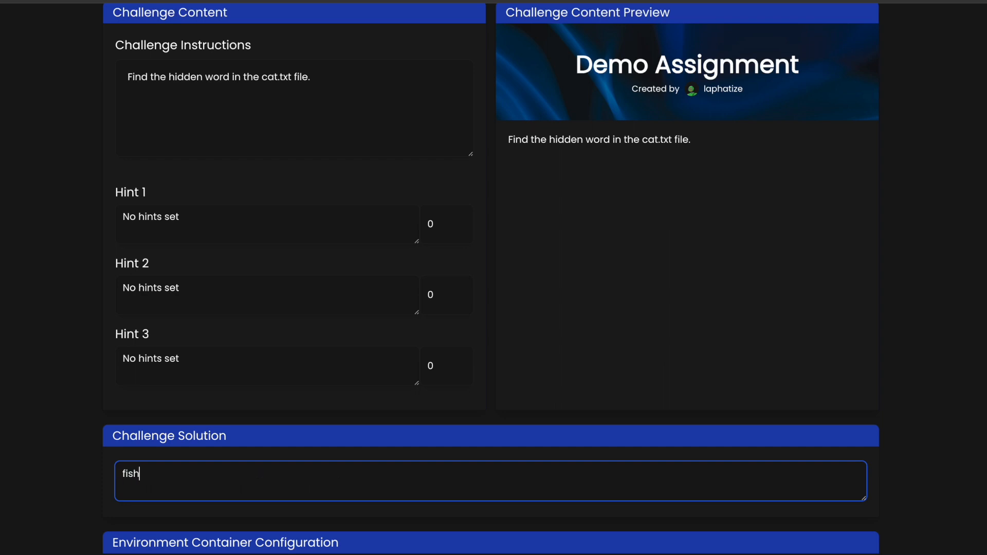
Examine the environment container configuration and file import sections, and review the filled-in challenge content and hints.
scroll(328, 224, "down", 1)
scroll(329, 229, "down", 5)
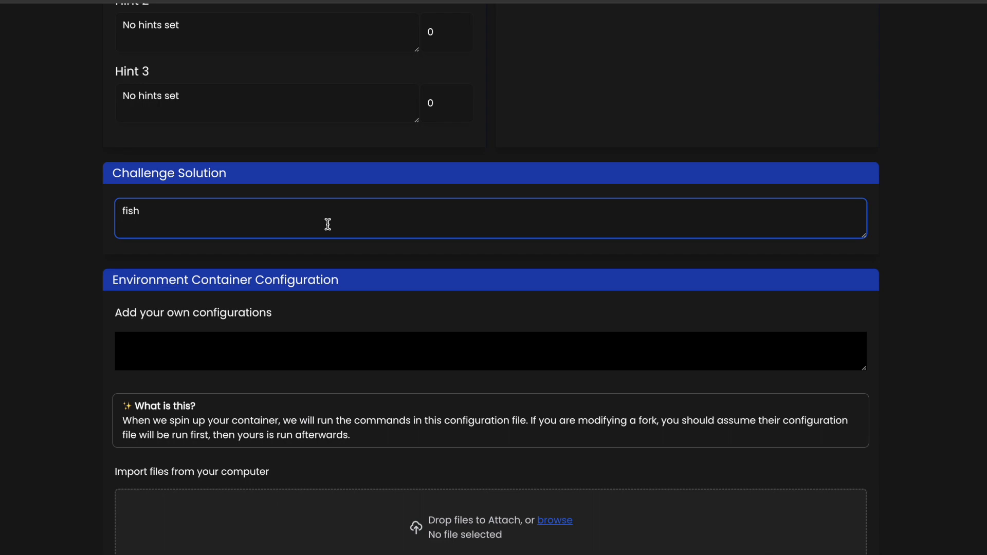
scroll(328, 222, "down", 1)
left_click(270, 296)
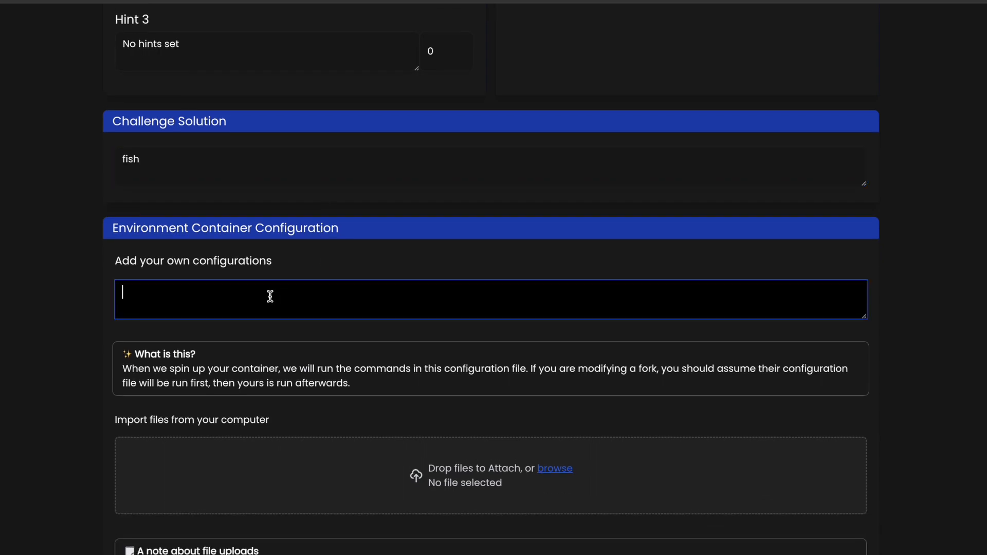
scroll(269, 295, "up", 3)
scroll(176, 409, "down", 3)
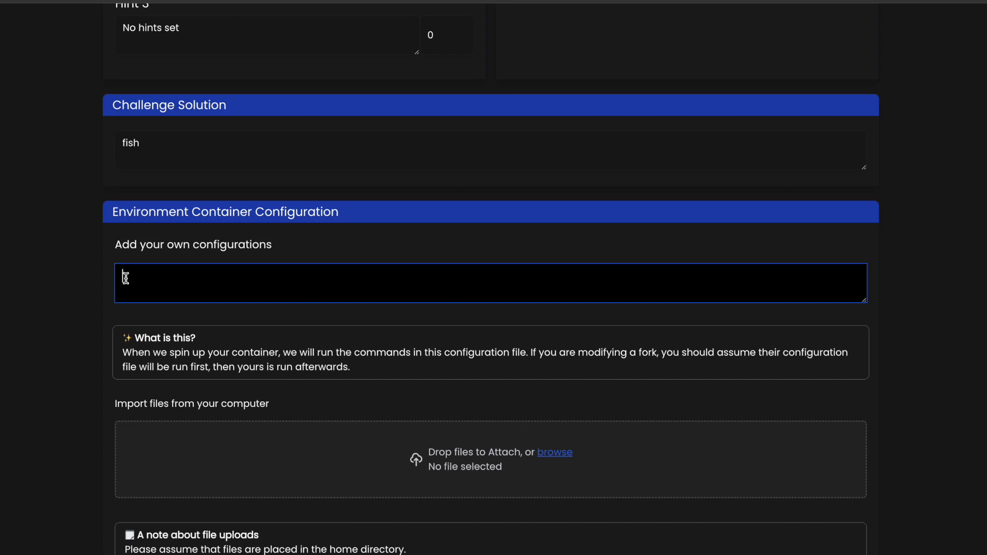
scroll(126, 337, "down", 2)
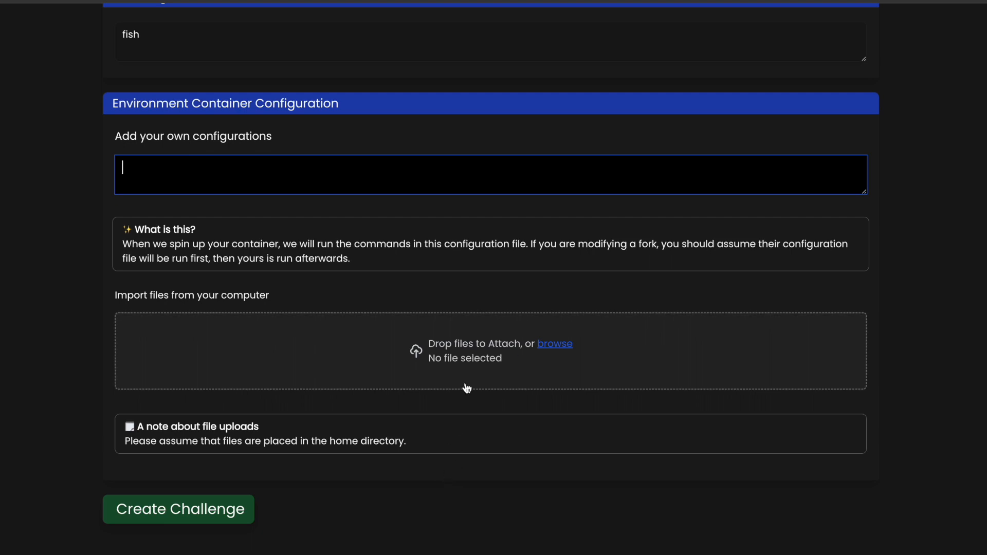
scroll(465, 360, "up", 4)
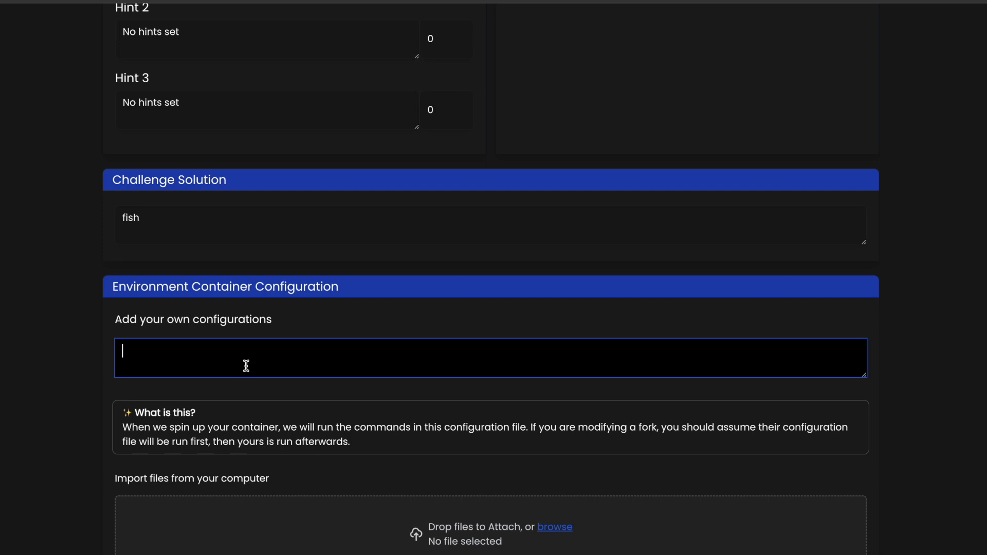
scroll(246, 365, "up", 8)
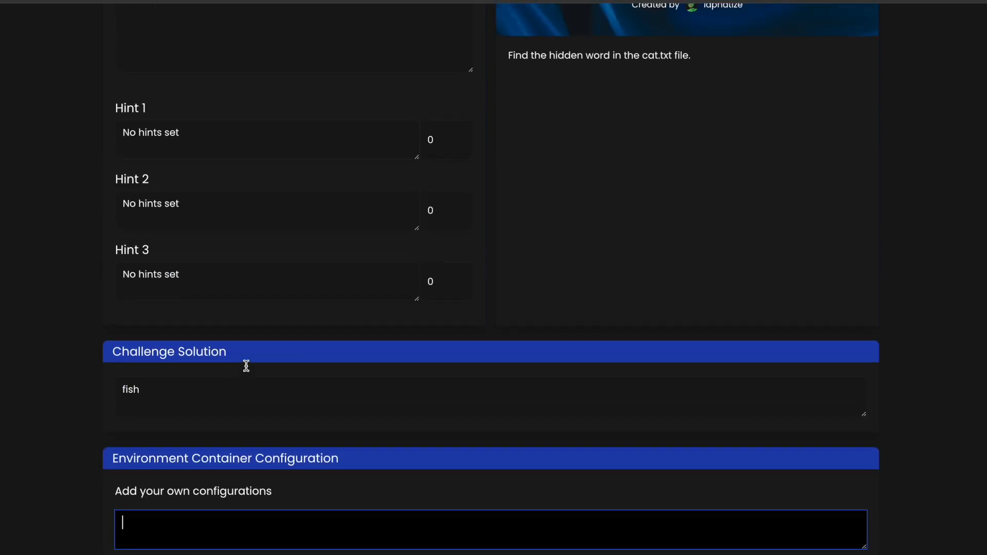
scroll(427, 188, "down", 2)
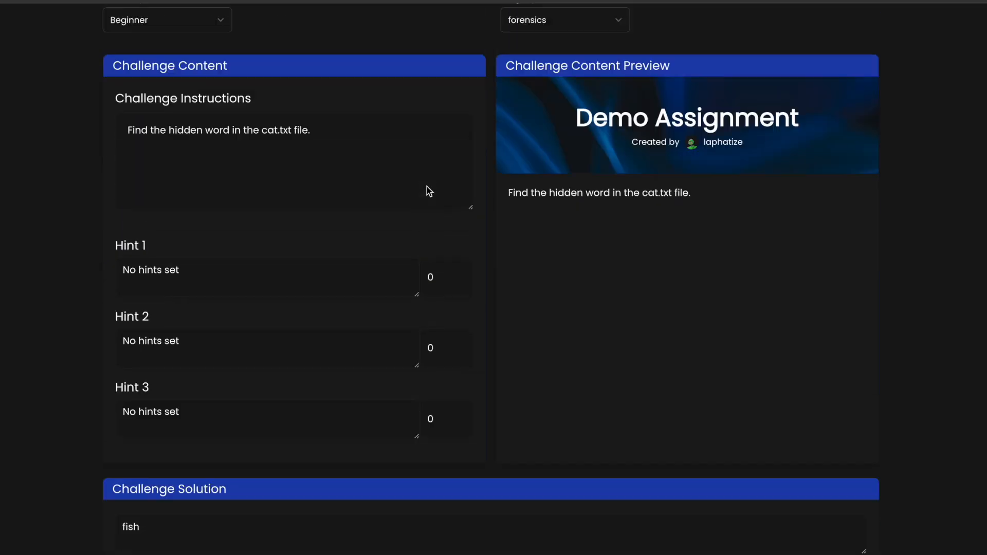
Add the container configuration commands touch cat.txt and echo "fish" >> cat.txt on separate lines.
scroll(426, 189, "up", 1)
scroll(293, 190, "down", 7)
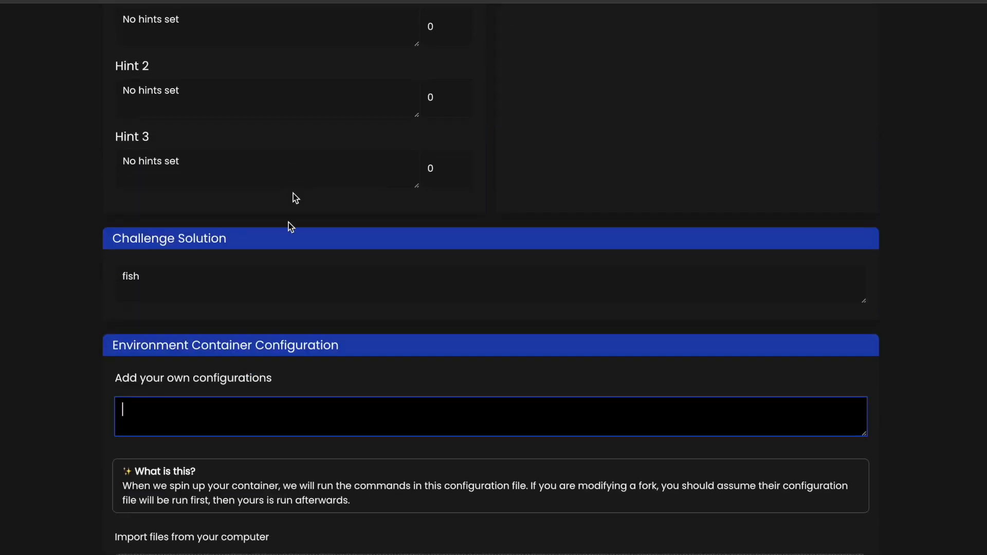
type("mkdir")
key("BackSpace")
key("BackSpace")
key("BackSpace")
key("BackSpace")
type("touch ")
type("cat.txt ")
type("echo \"fish")
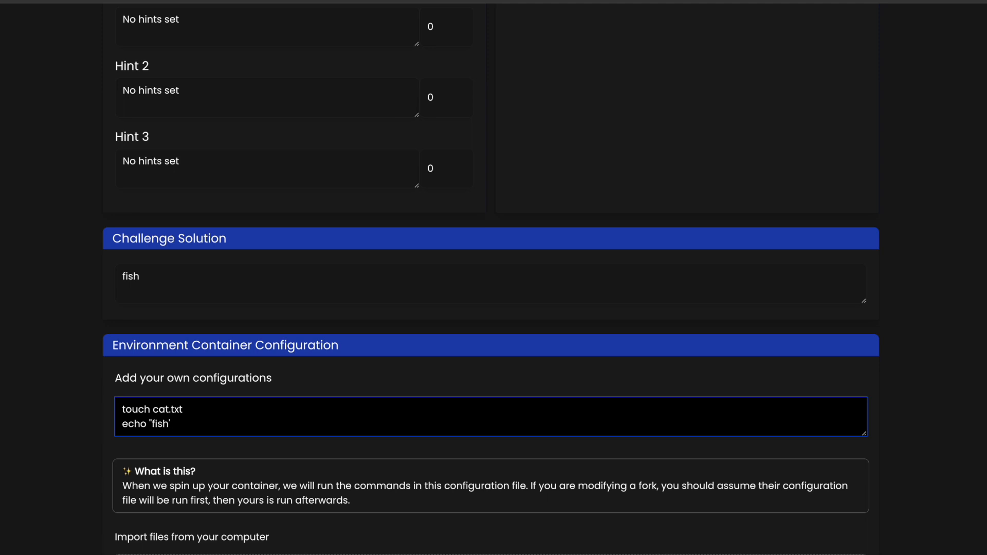
type("\" >> cat.txt")
scroll(238, 330, "down", 2)
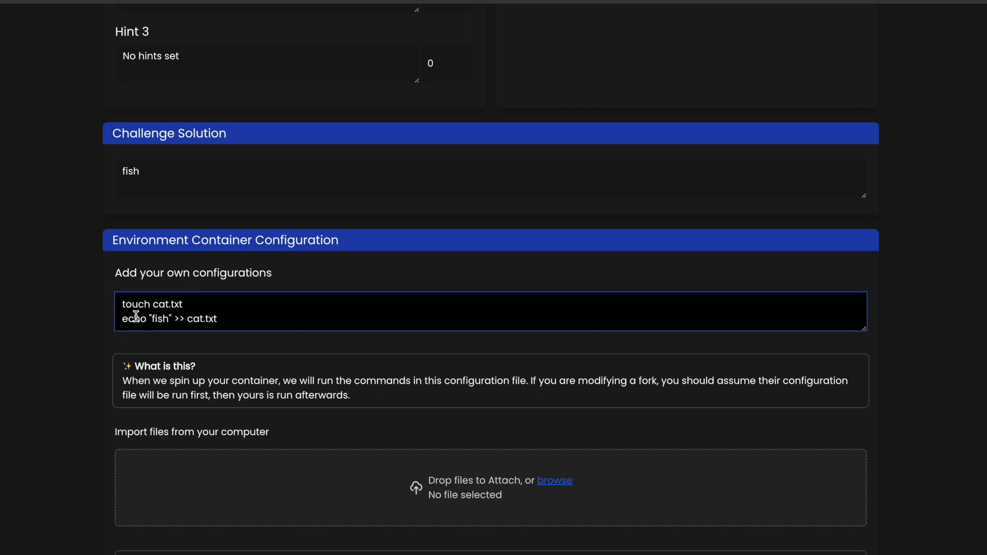
Review the entered configuration commands, the file import section and the challenge's title, instructions and hints.
left_click_drag(125, 307, 234, 325)
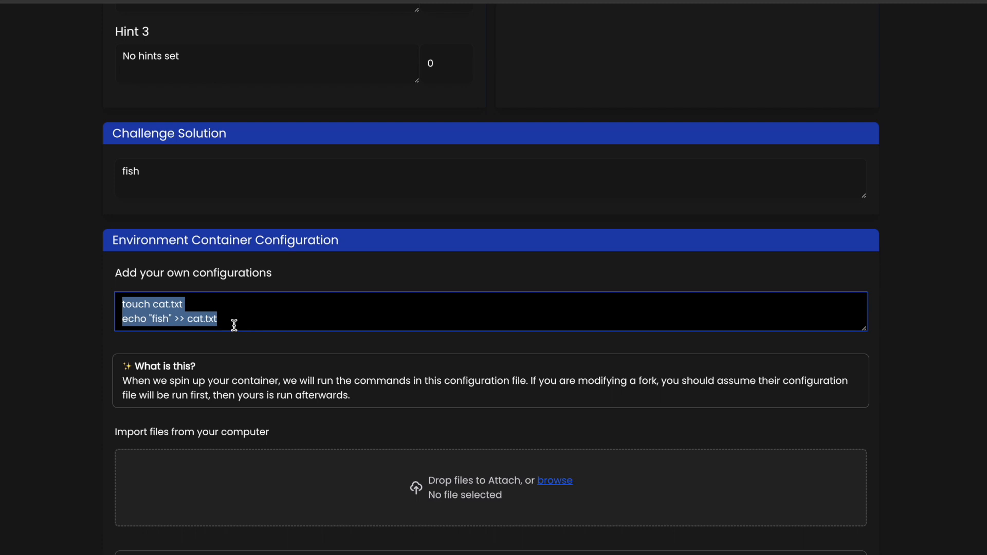
left_click(234, 325)
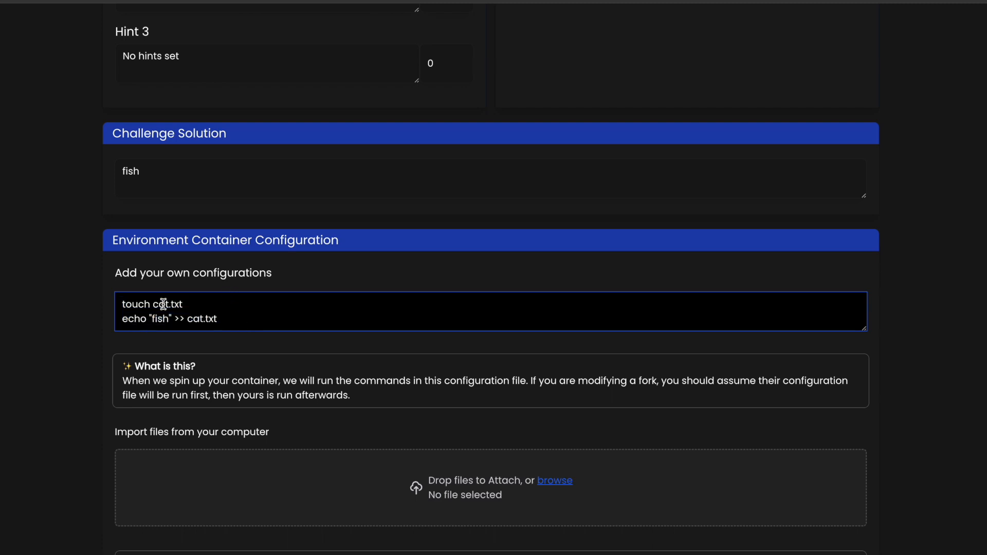
triple_click(146, 314)
left_click_drag(250, 319, 71, 295)
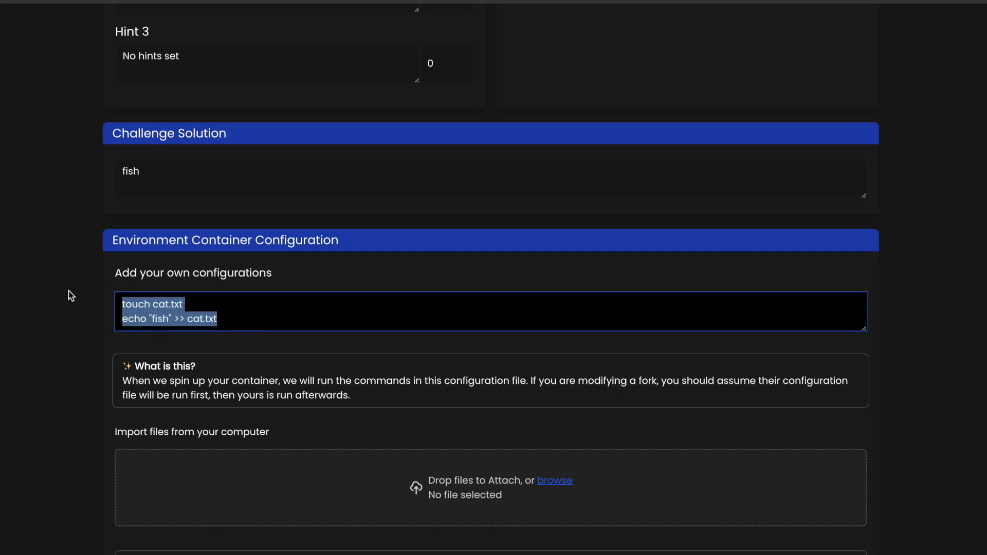
scroll(124, 327, "down", 5)
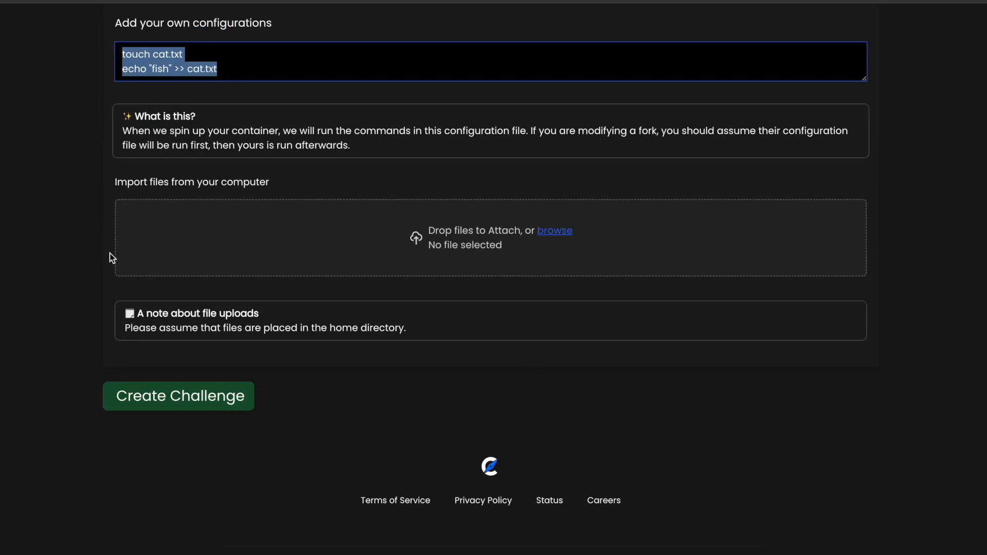
scroll(109, 269, "up", 3)
scroll(283, 88, "up", 14)
scroll(282, 89, "down", 1)
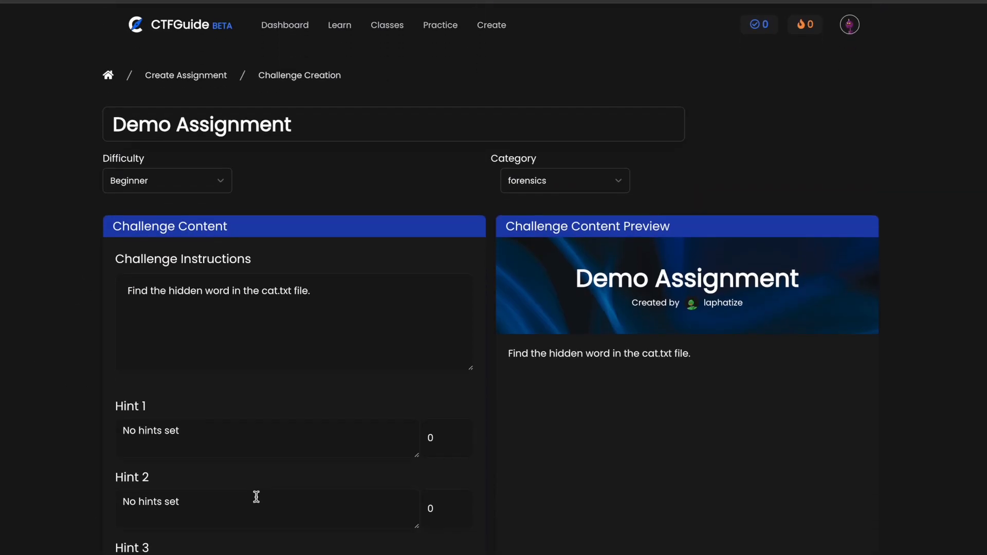
scroll(354, 266, "down", 15)
scroll(354, 267, "up", 2)
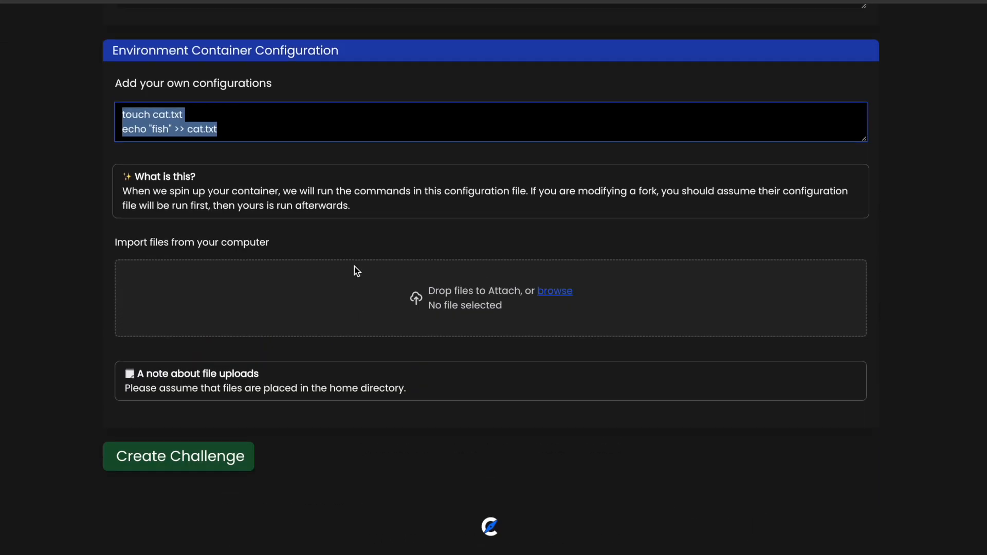
scroll(92, 154, "up", 15)
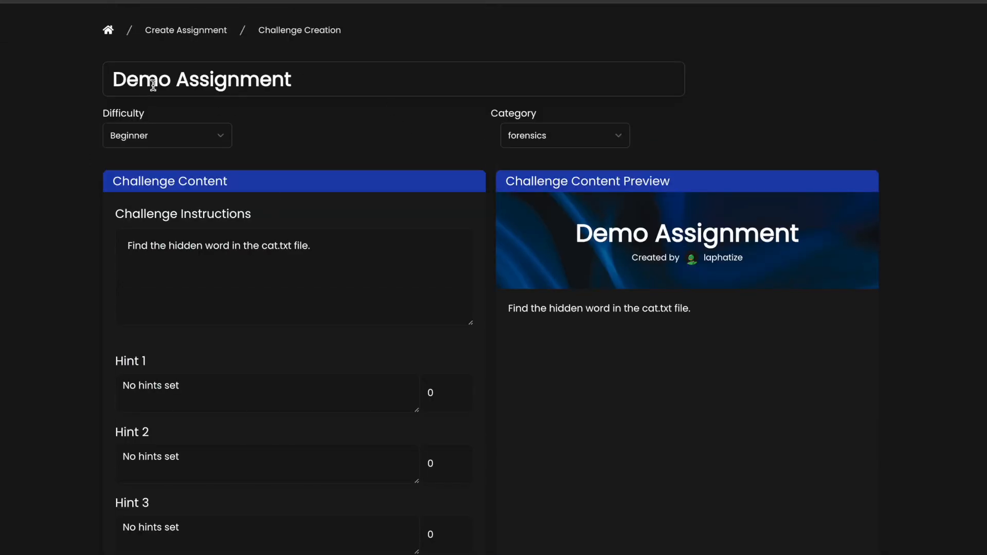
Create the Demo Assignment challenge with the filled-in content, solution and container configuration.
scroll(396, 379, "down", 15)
scroll(318, 416, "up", 1)
scroll(317, 413, "up", 8)
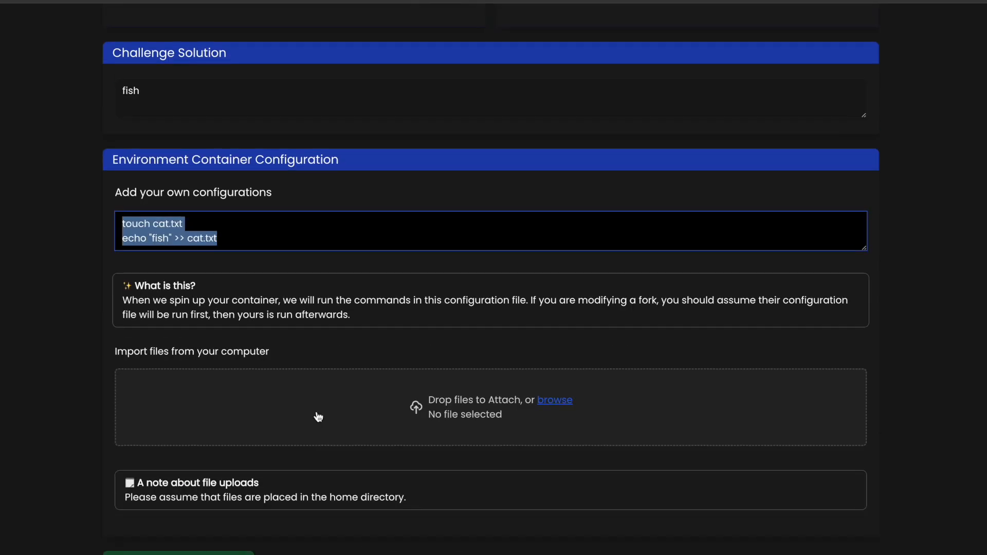
scroll(316, 412, "down", 6)
left_click(213, 431)
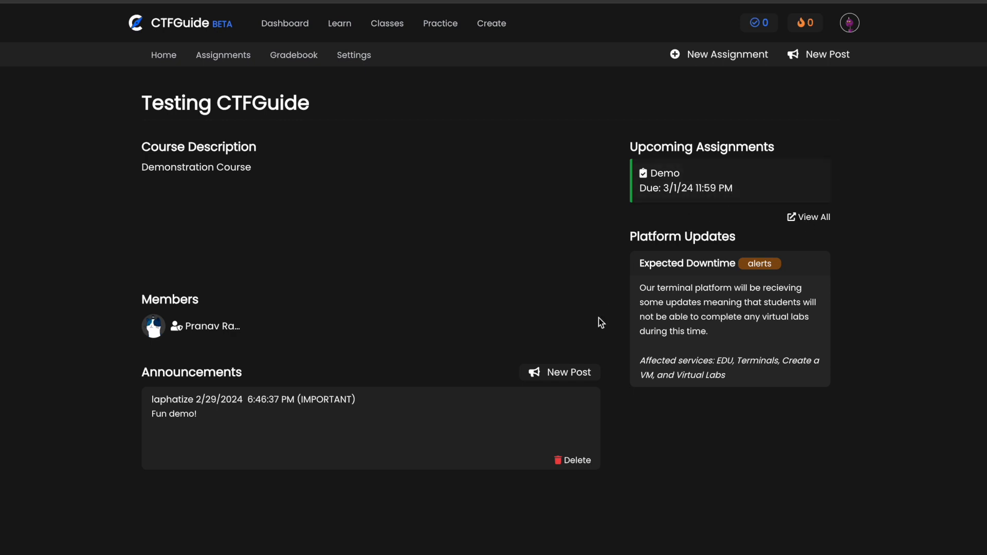
Look through the class's assignments list, gradebook and classroom settings, including the email domain restriction.
left_click(217, 57)
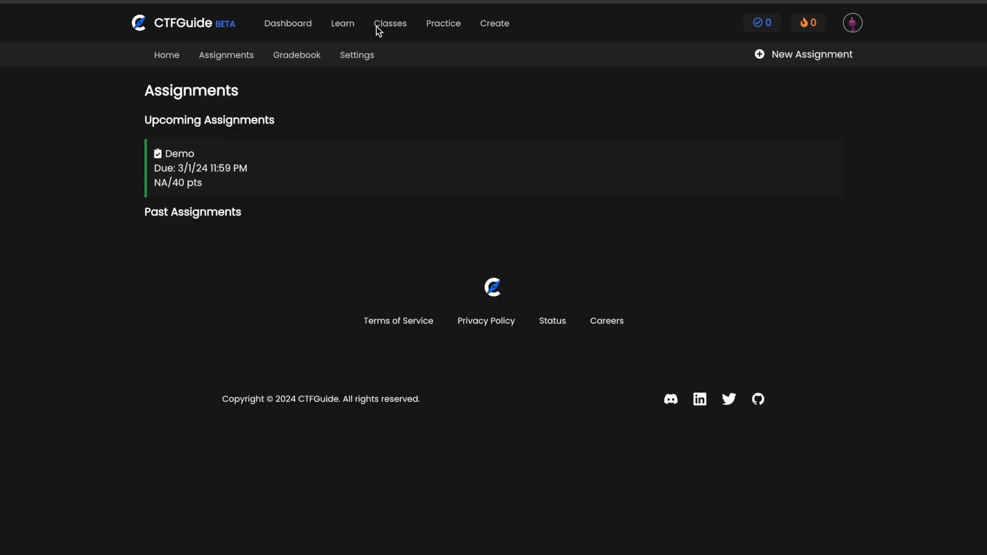
left_click(304, 56)
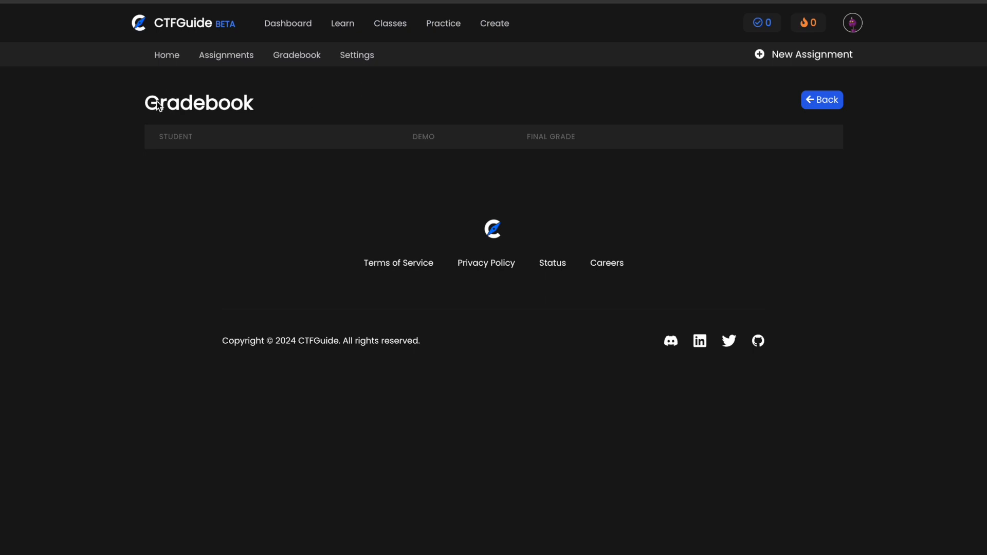
left_click(345, 61)
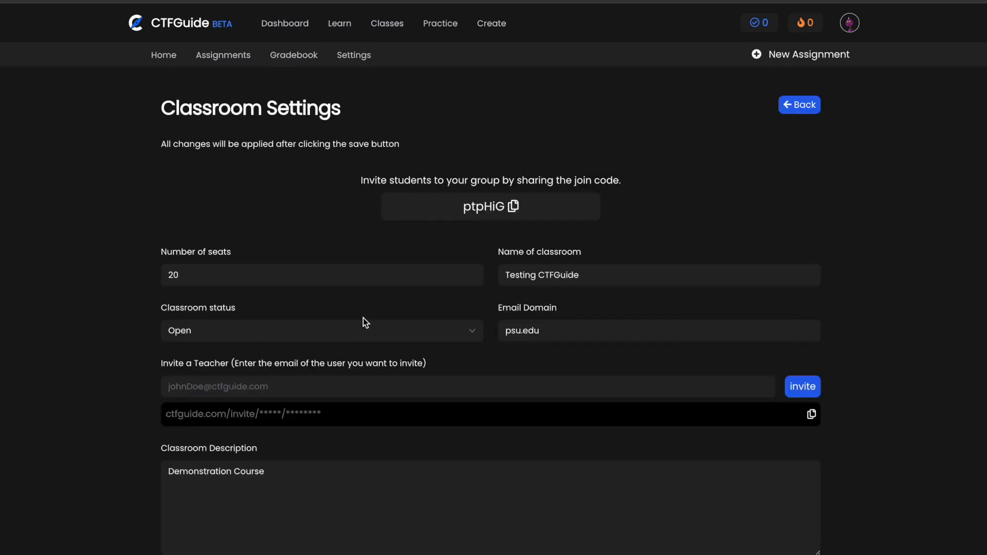
scroll(363, 317, "down", 1)
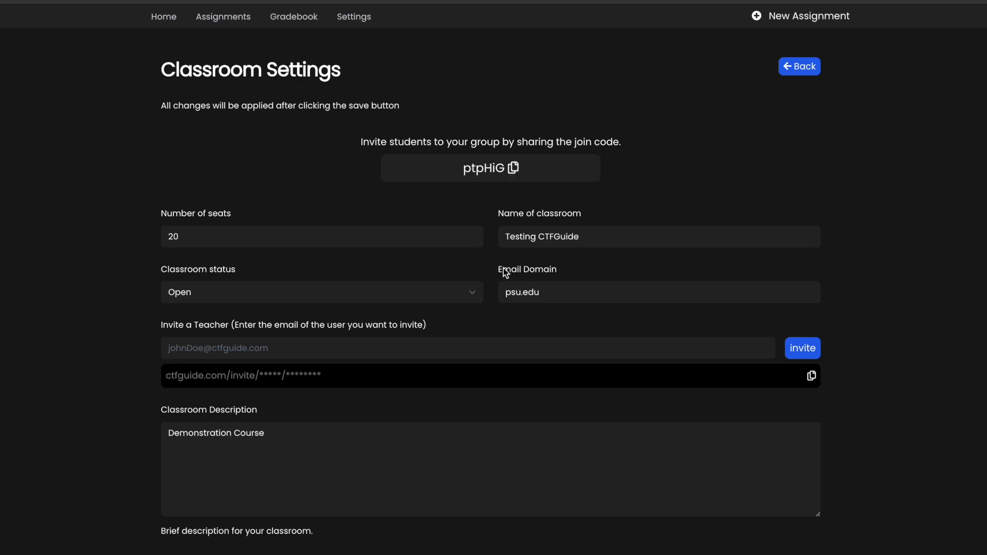
left_click_drag(557, 291, 458, 291)
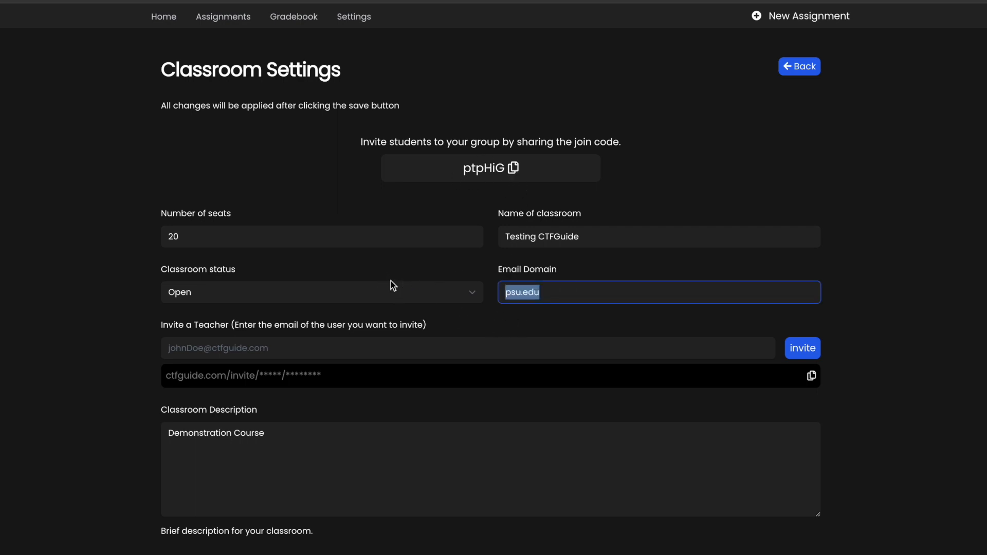
left_click(301, 387)
scroll(302, 386, "down", 2)
left_click(223, 268)
left_click(235, 249)
type("pranav")
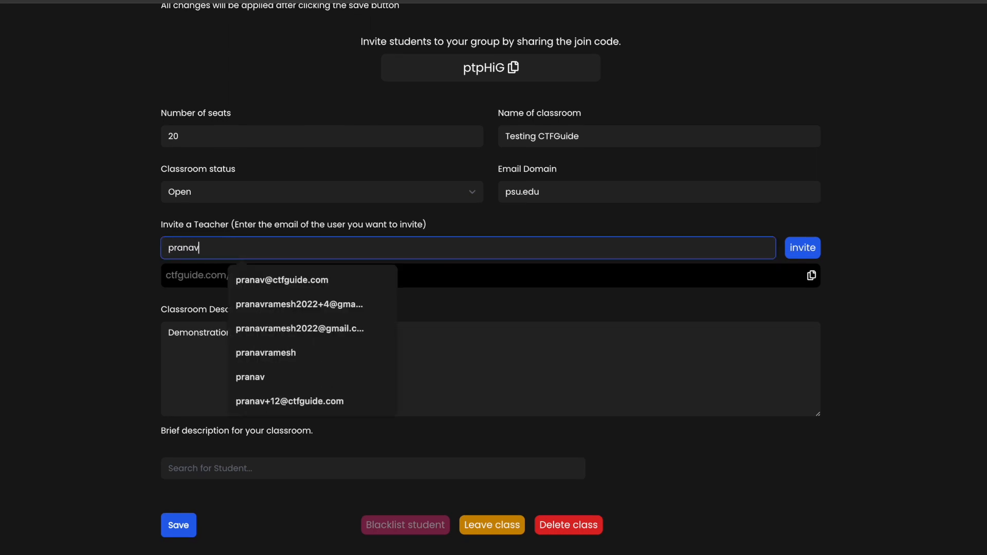
key("BackSpace")
key("BackSpace")
key("BackSpace")
key("BackSpace")
key("BackSpace")
key("BackSpace")
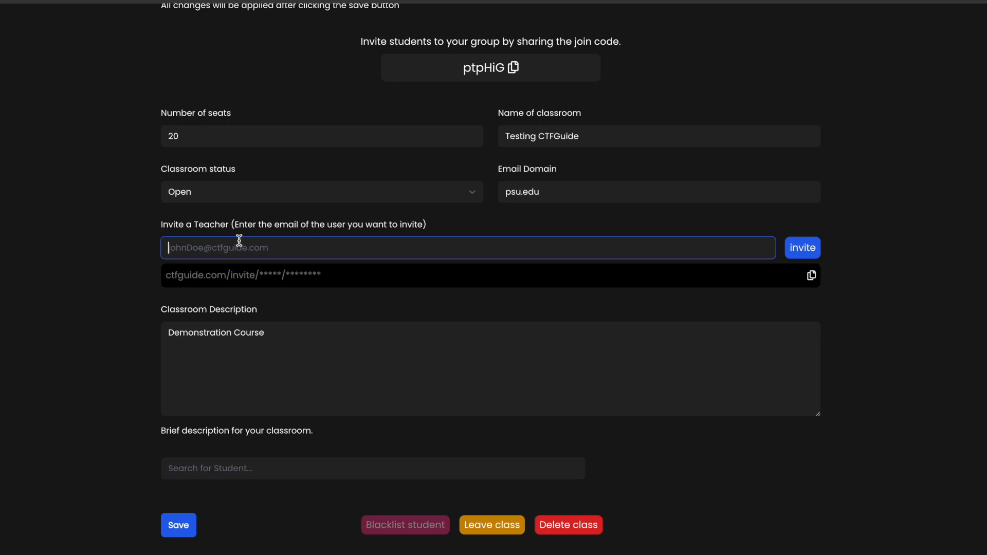
Clear the classroom's email domain restriction, then save and confirm the classroom settings.
scroll(239, 240, "up", 2)
left_click(514, 304)
key("ctrl+a")
key("BackSpace")
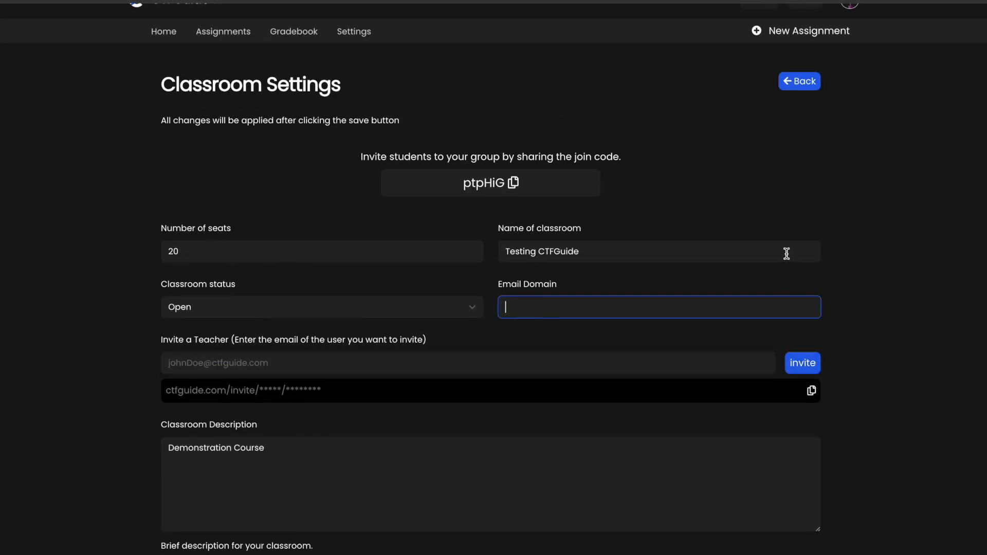
left_click(769, 198)
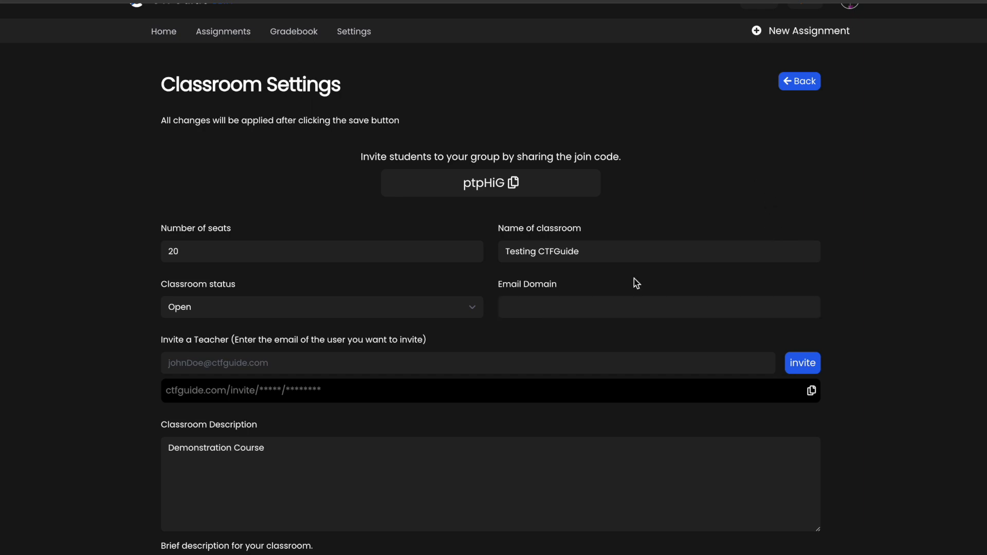
scroll(635, 282, "down", 5)
left_click(176, 362)
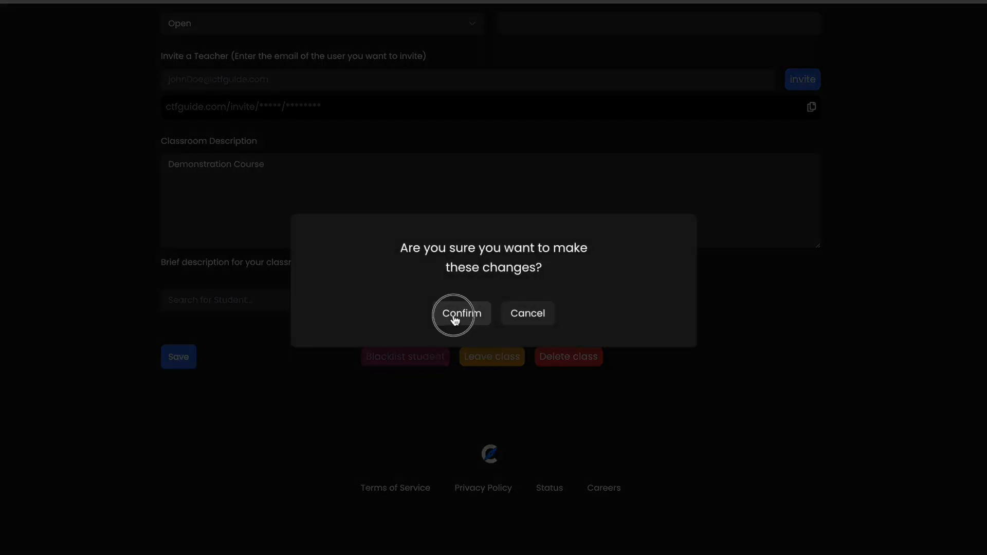
left_click(453, 315)
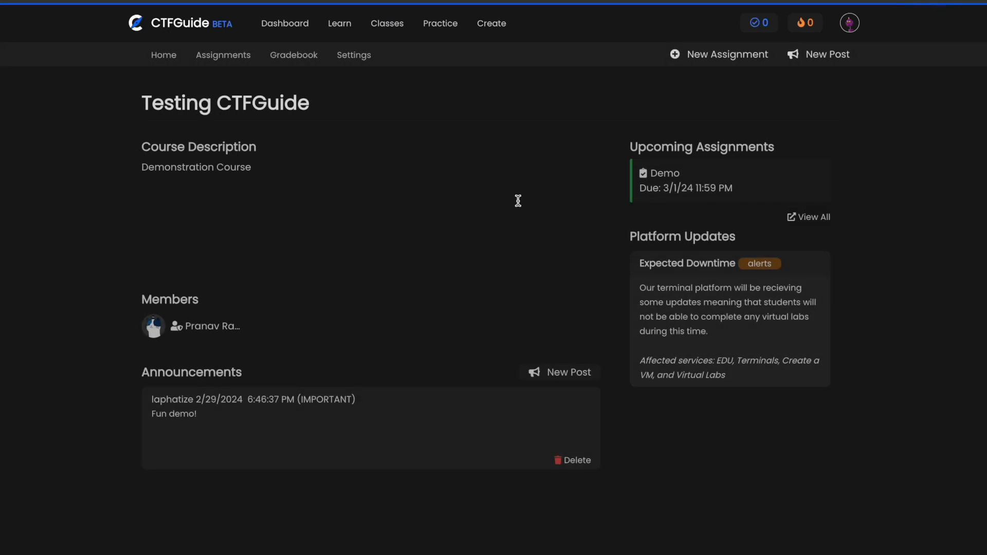
Copy the class join code from the classroom settings and switch to the CTFGuide Student browser profile.
left_click(352, 55)
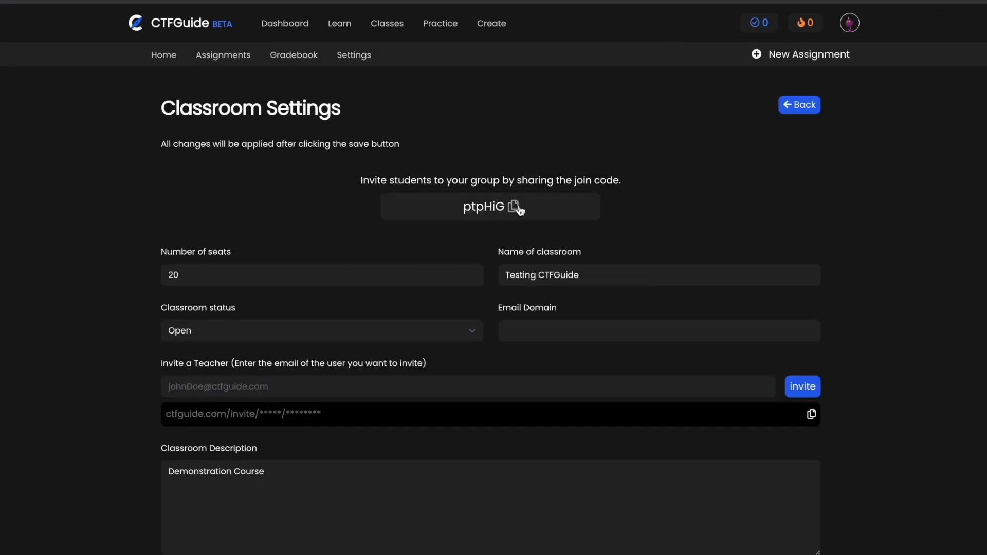
left_click(512, 207)
left_click(962, 0)
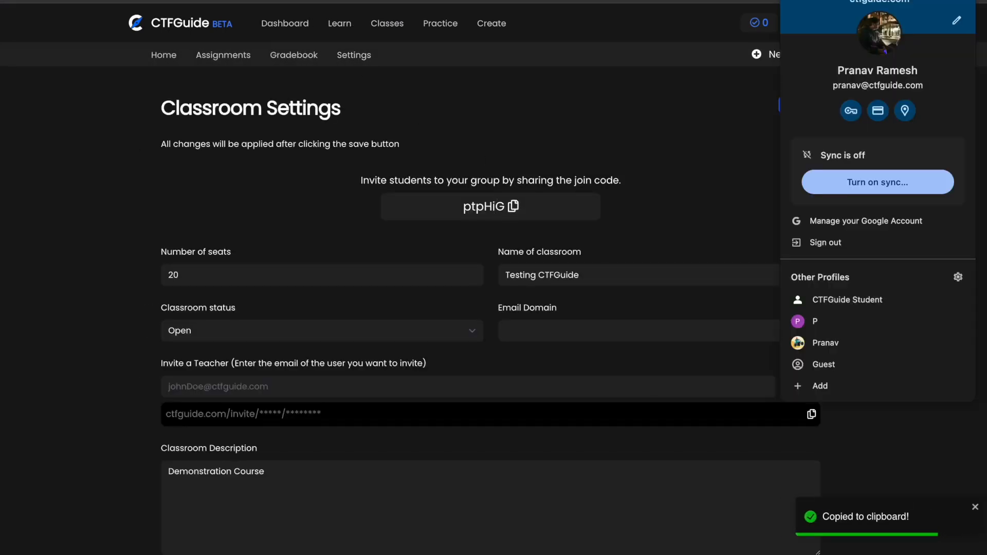
left_click(820, 299)
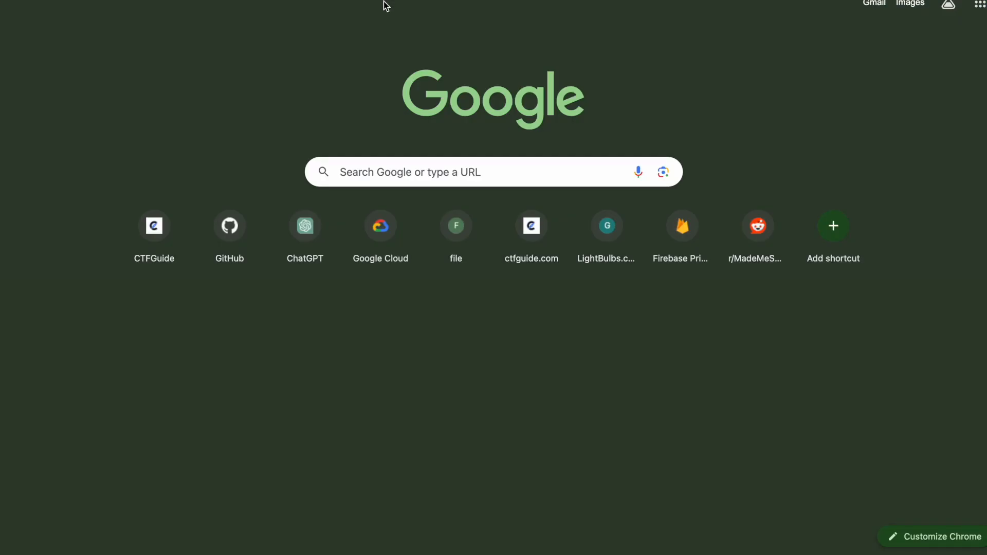
Open preview.ctfguide.com in the student's browser and log in to the student account.
type("ctf")
key("super+a")
type("preview.ctfgui")
key("Return")
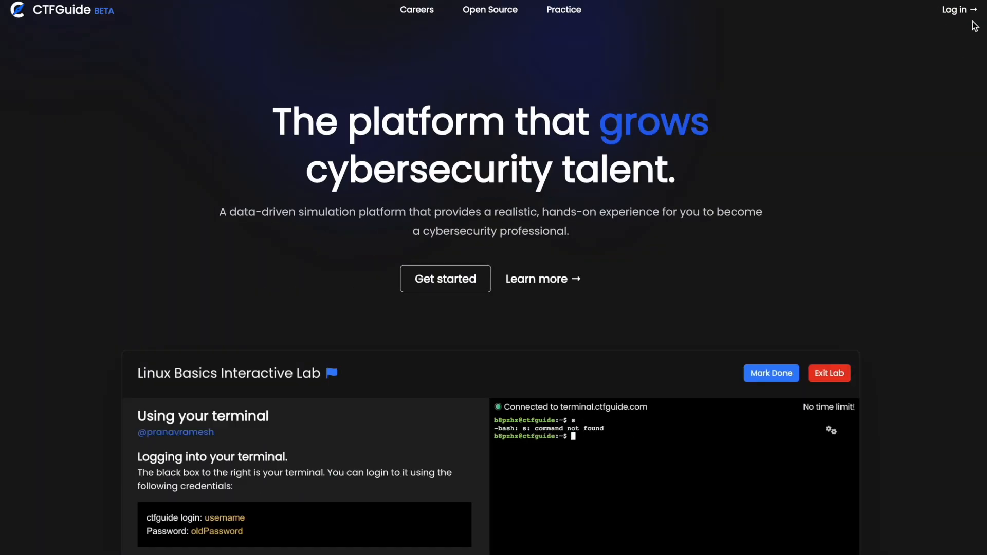
left_click(957, 11)
left_click(530, 399)
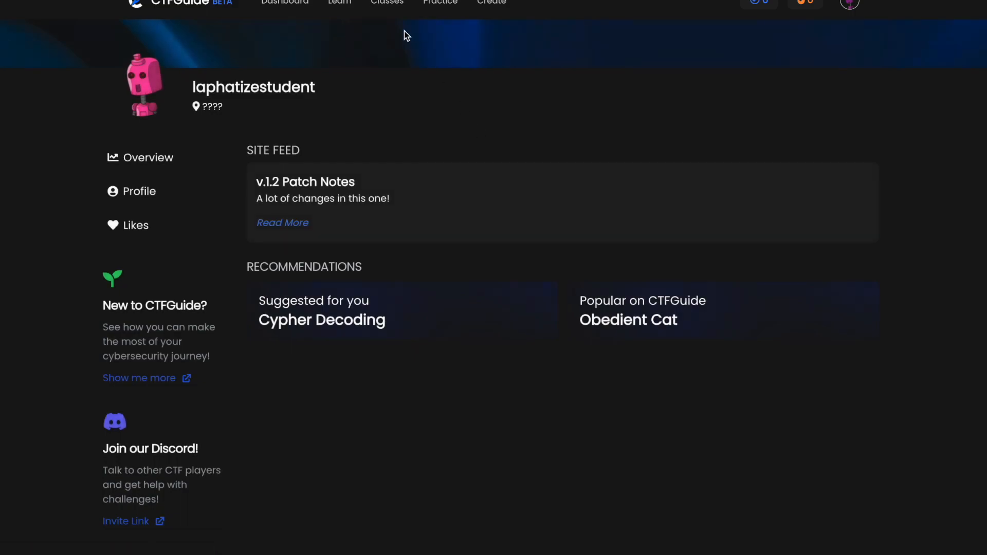
Join the Testing CTFGuide class from the student's classrooms page using the copied join code.
left_click(397, 12)
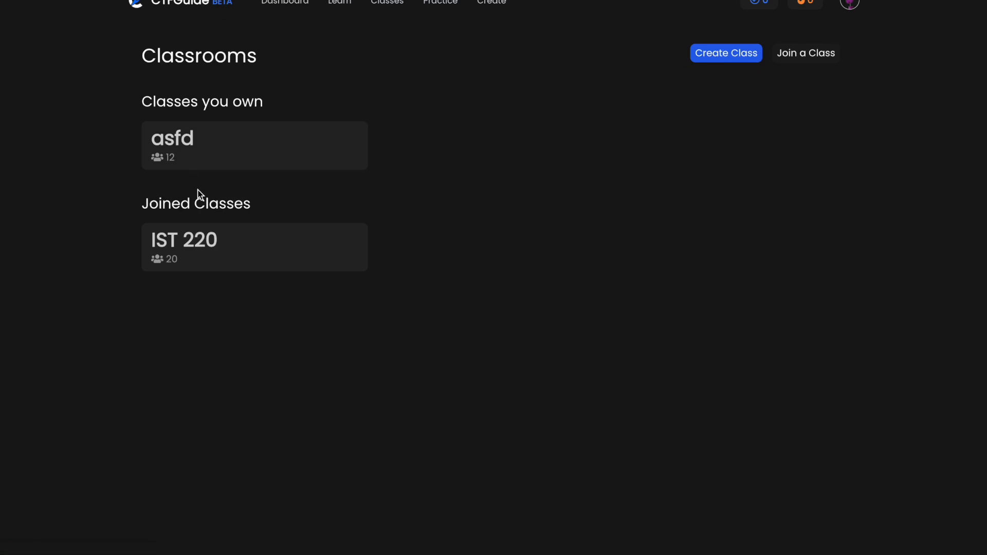
left_click(271, 9)
left_click(404, 13)
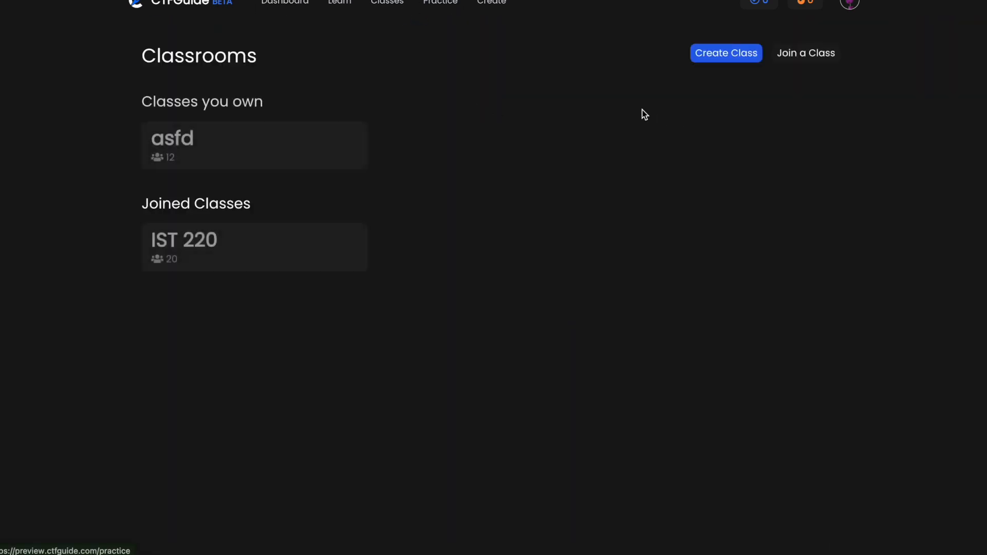
left_click(785, 57)
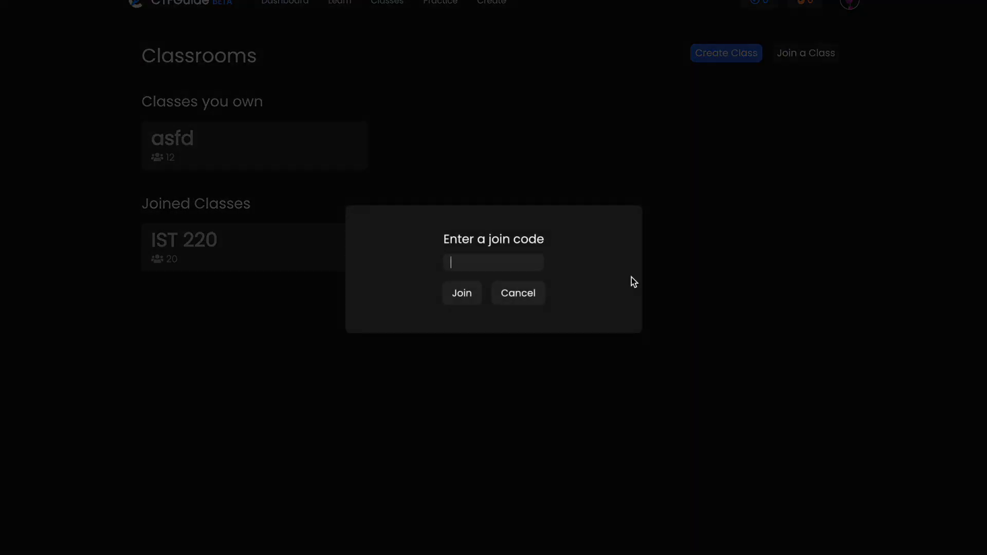
key("ctrl+v")
left_click(470, 303)
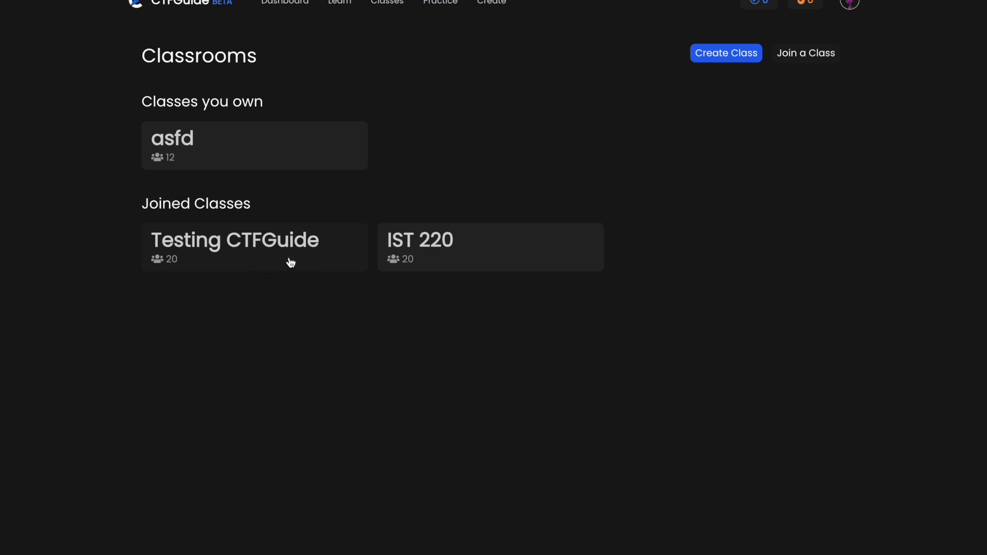
Open the Testing CTFGuide class as a student and view its home page, grades and student settings.
left_click(280, 263)
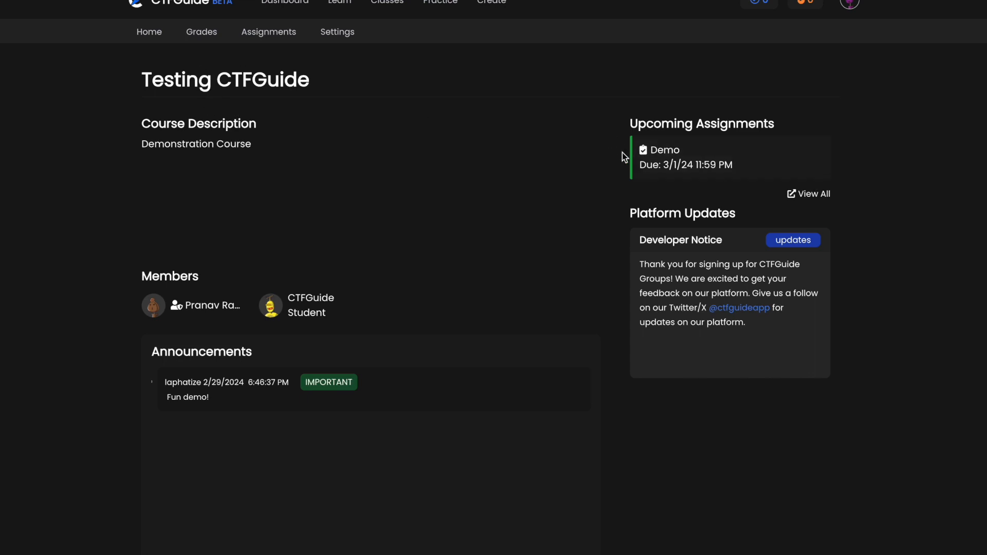
left_click(207, 34)
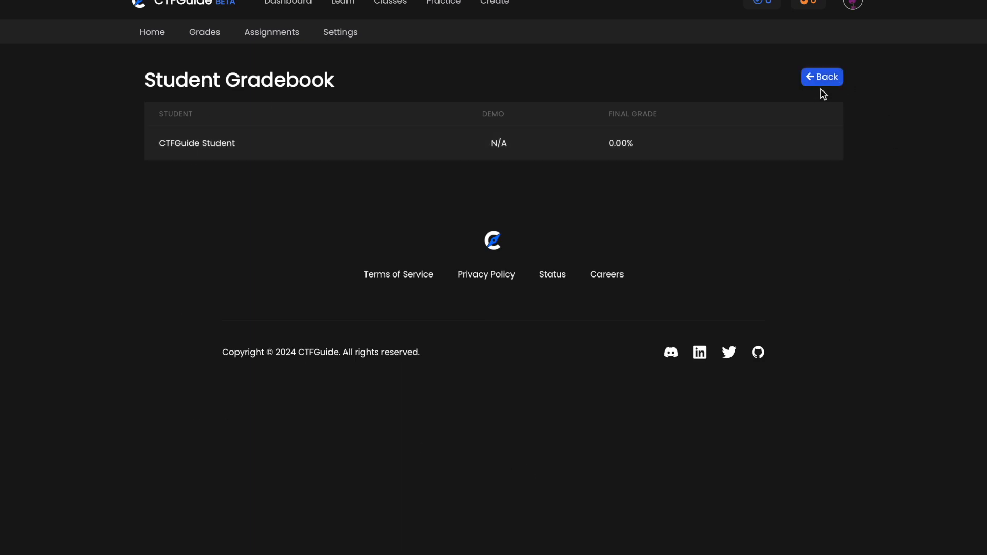
left_click(833, 80)
left_click(340, 34)
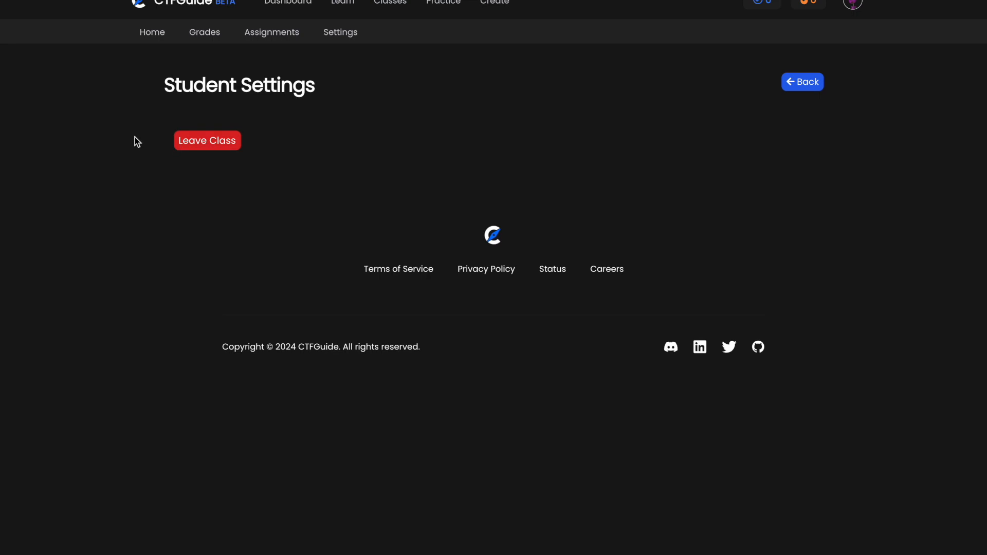
Open the Demo assignment as a student, dismiss the lab introduction, and read the assignment and challenge descriptions.
left_click(795, 81)
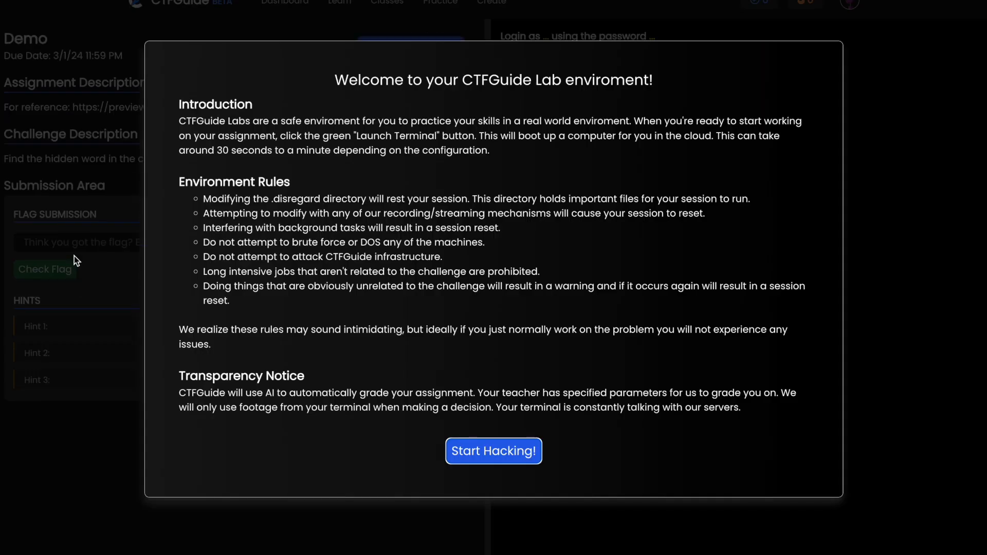
left_click(465, 451)
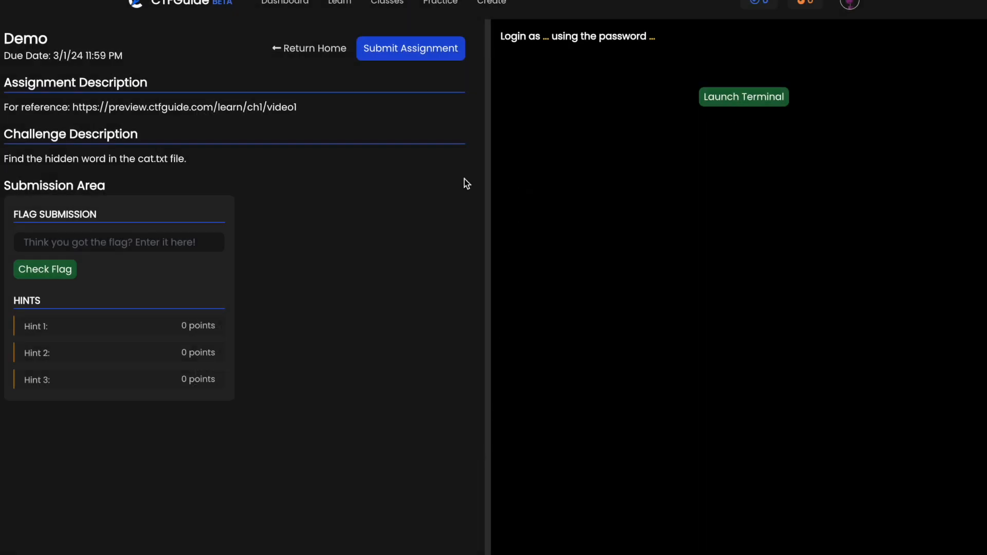
triple_click(51, 107)
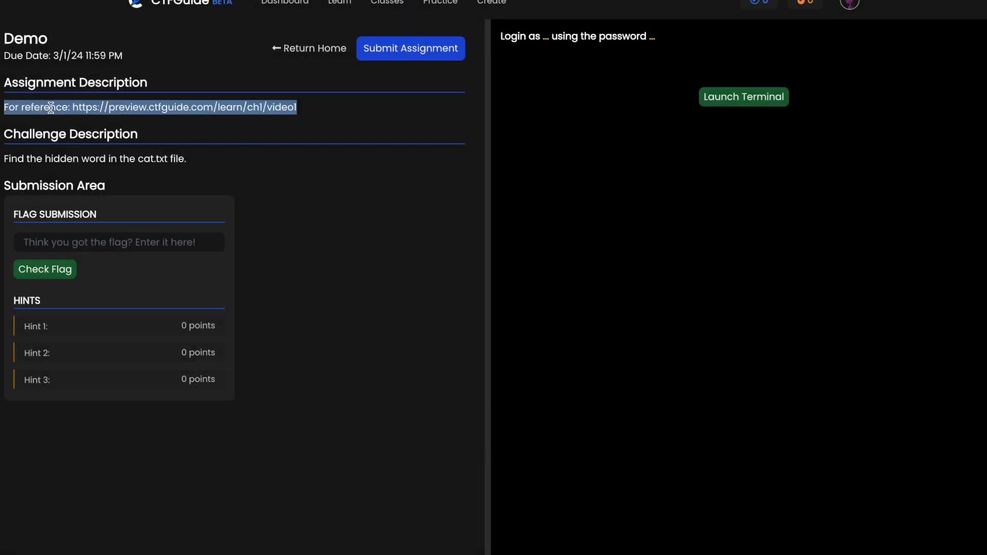
triple_click(47, 159)
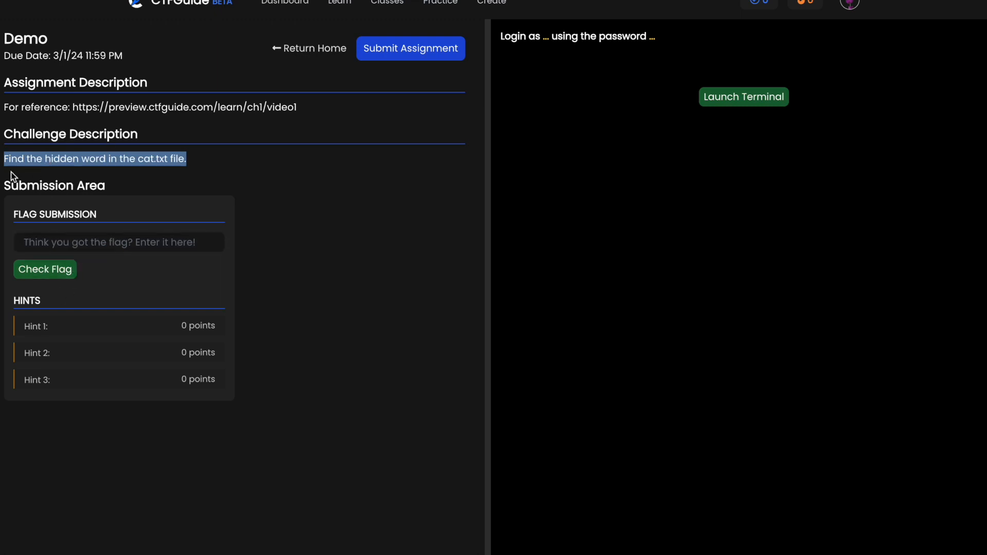
left_click(242, 307)
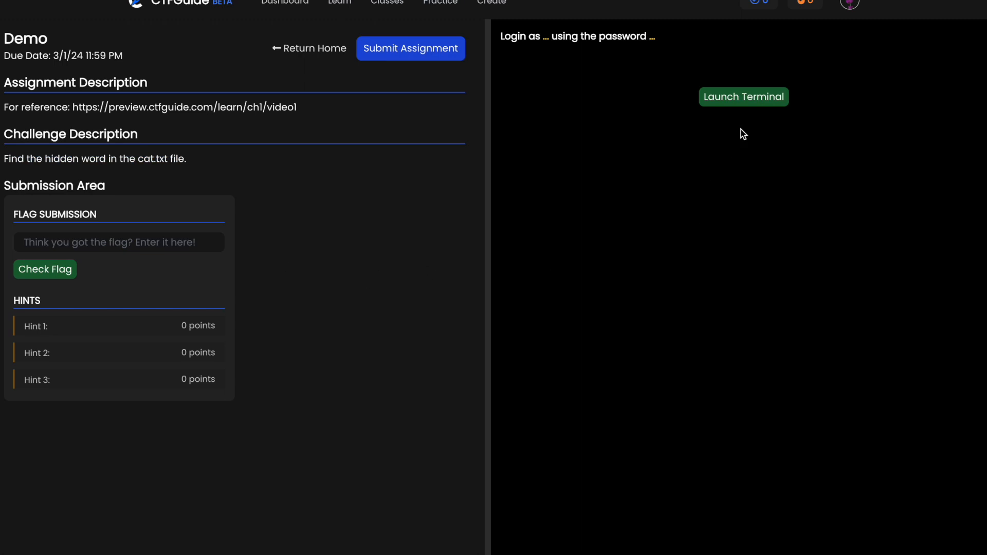
Launch the lab terminal for the Demo assignment and reduce the page zoom while it boots.
left_click(742, 103)
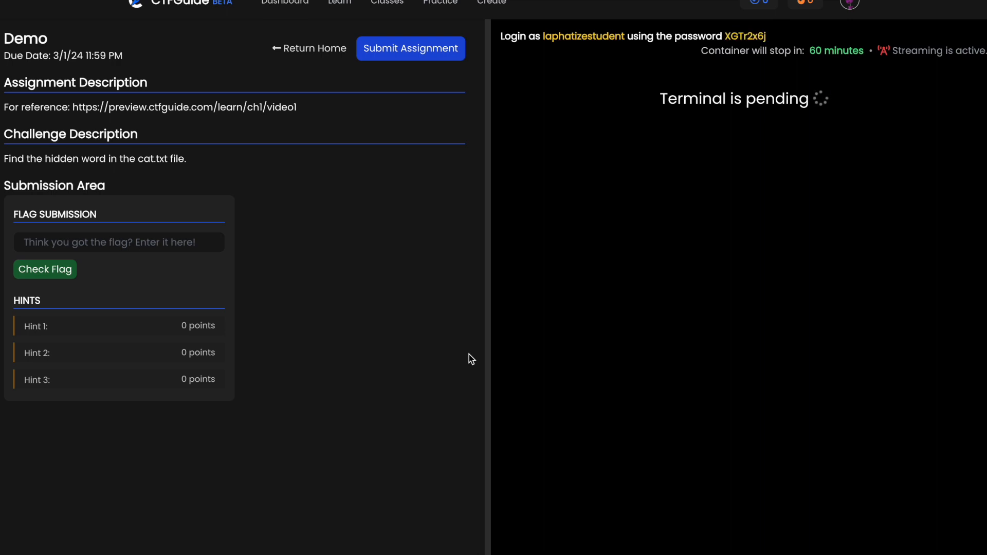
key("ctrl+minus")
key("ctrl+minus")
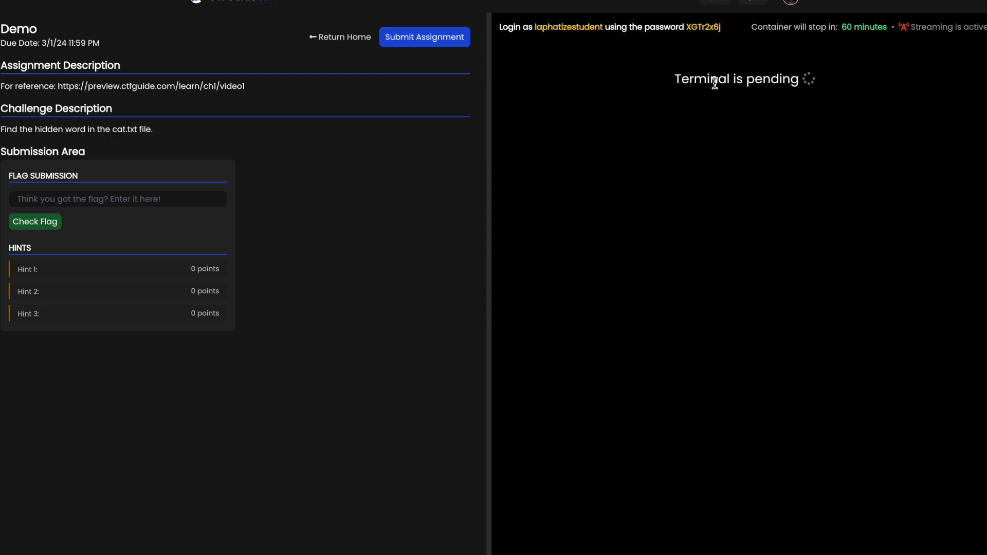
left_click_drag(683, 92, 798, 88)
left_click(798, 88)
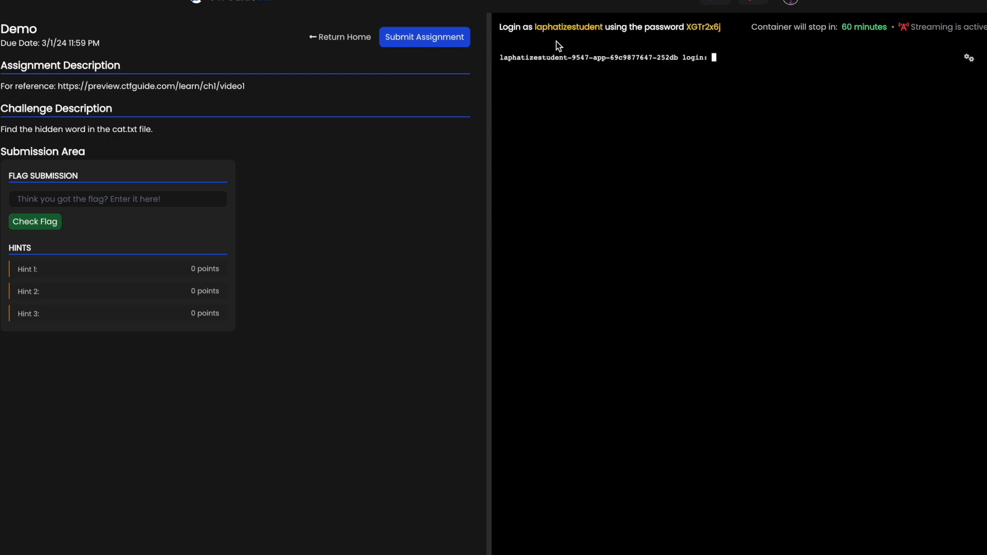
Log in to the lab terminal with the provided username and password, and enter the same password for sudo.
left_click(559, 28)
left_click(739, 83)
key("ctrl+v")
key("Return")
left_click(698, 30)
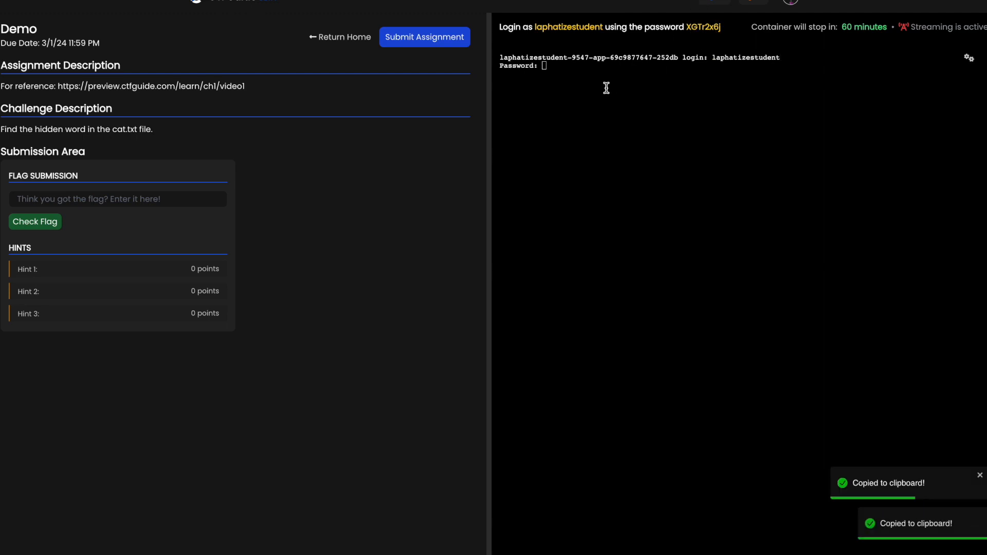
left_click(606, 87)
key("ctrl+v")
key("Return")
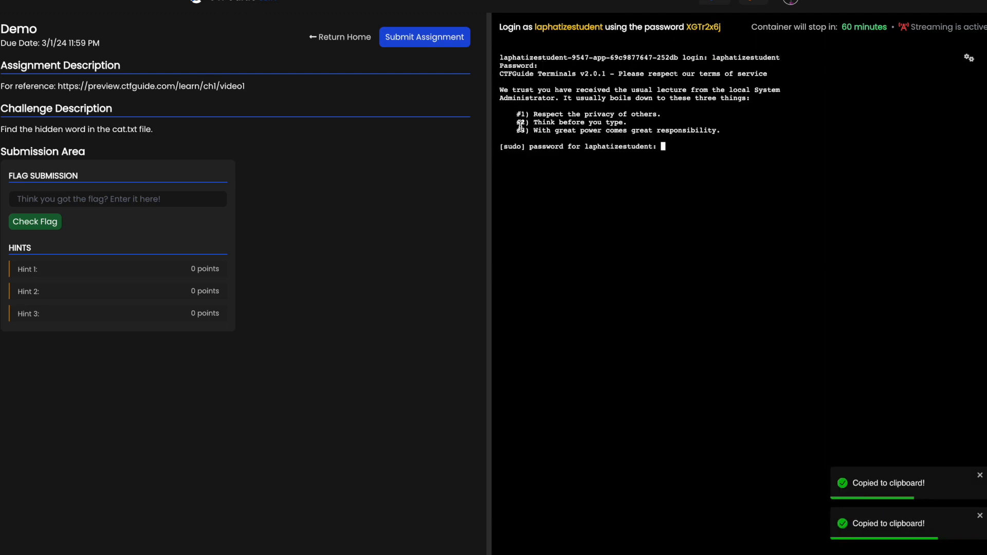
key("ctrl+v")
key("Return")
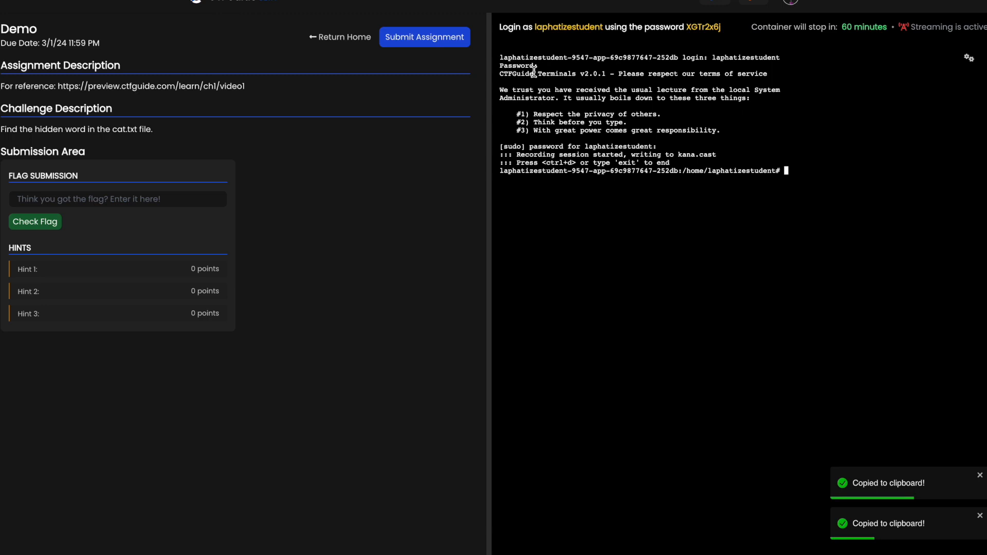
mouse_move(538, 65)
left_mouse_down()
mouse_move(577, 64)
mouse_move(539, 60)
left_mouse_up()
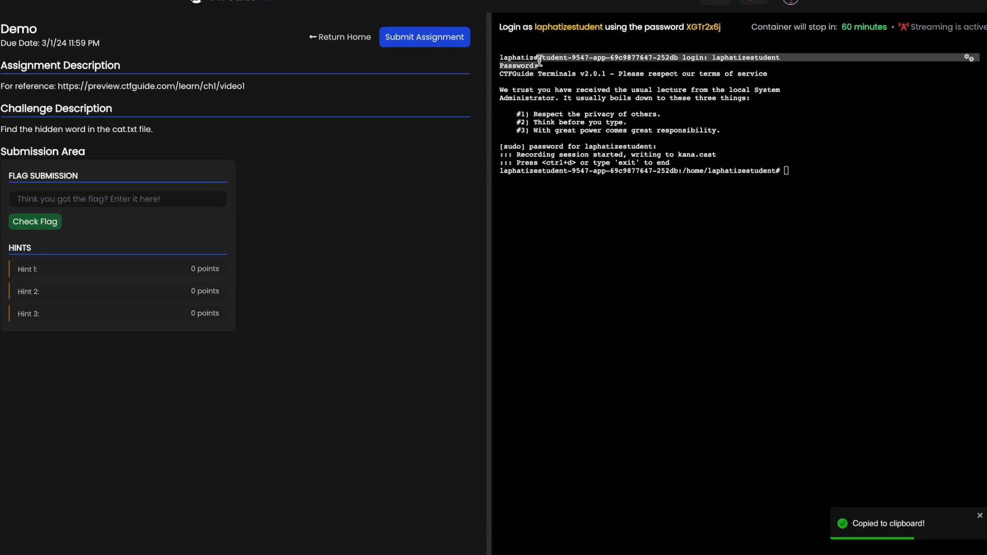
left_click(540, 64)
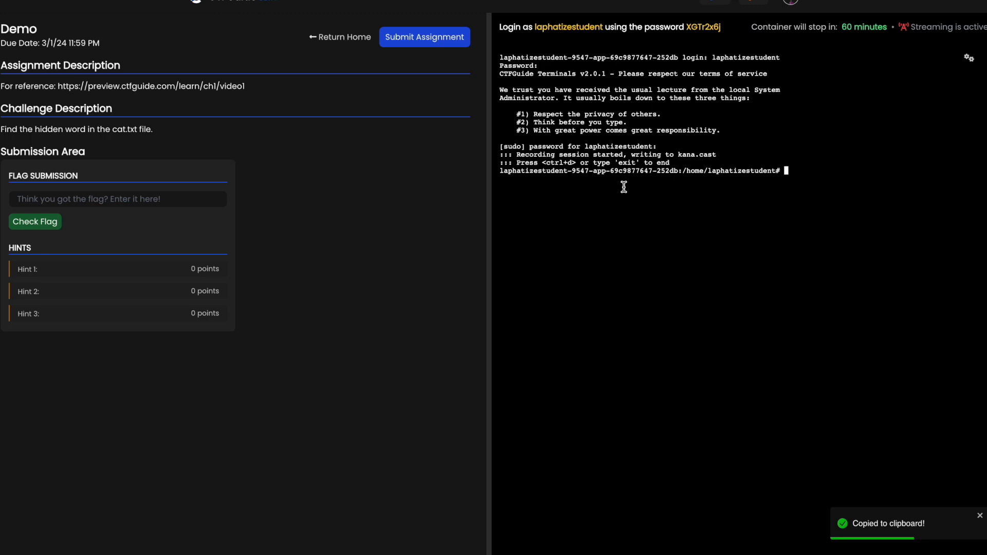
List the files in the terminal's home directory with ls and display the challenge file with cat cat.txt.
type("ls")
key("Return")
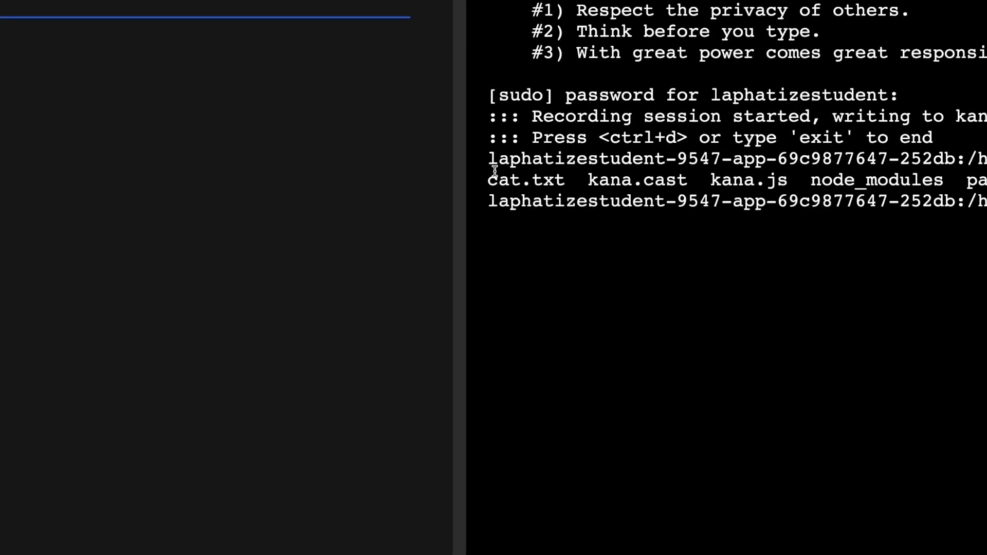
double_click(507, 170)
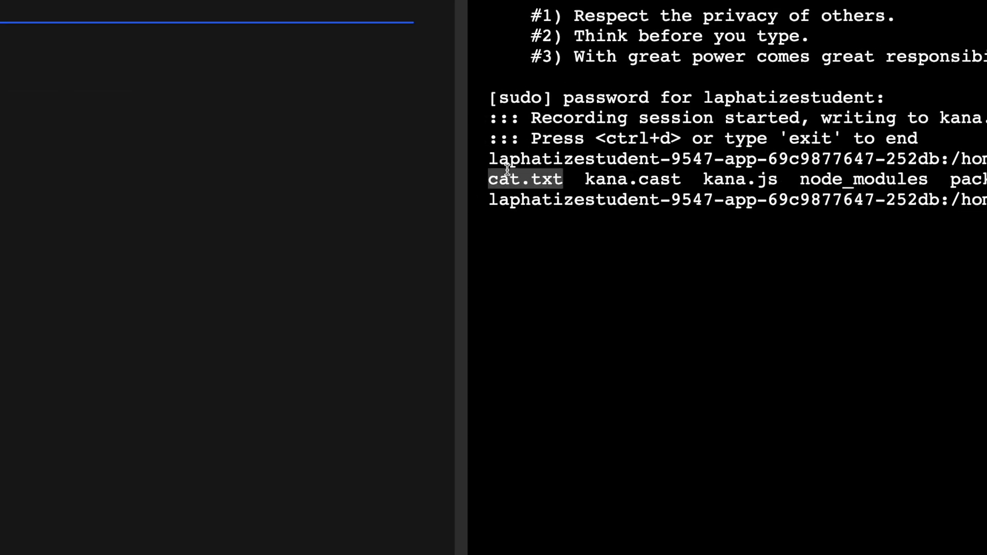
left_click(755, 167)
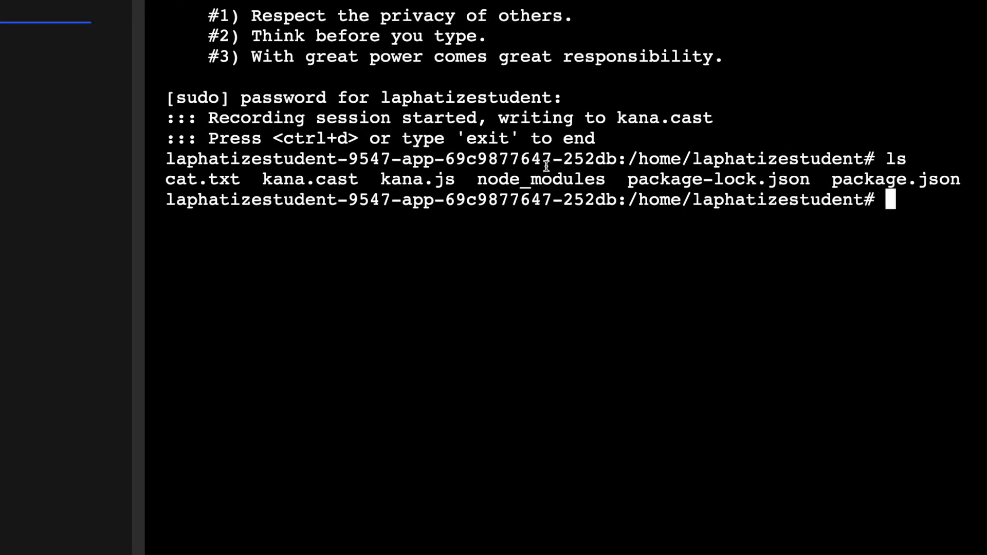
left_click_drag(944, 175, 252, 178)
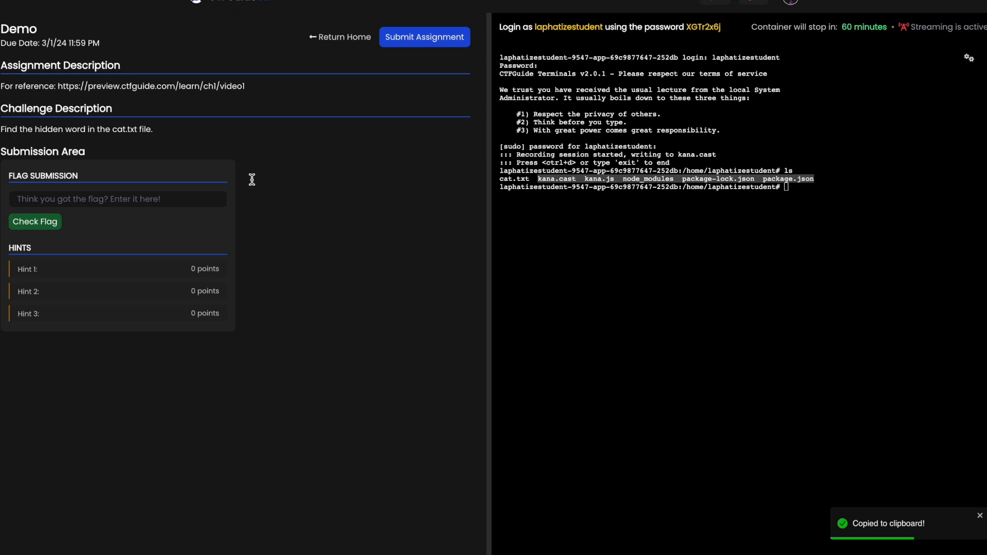
left_click(608, 193)
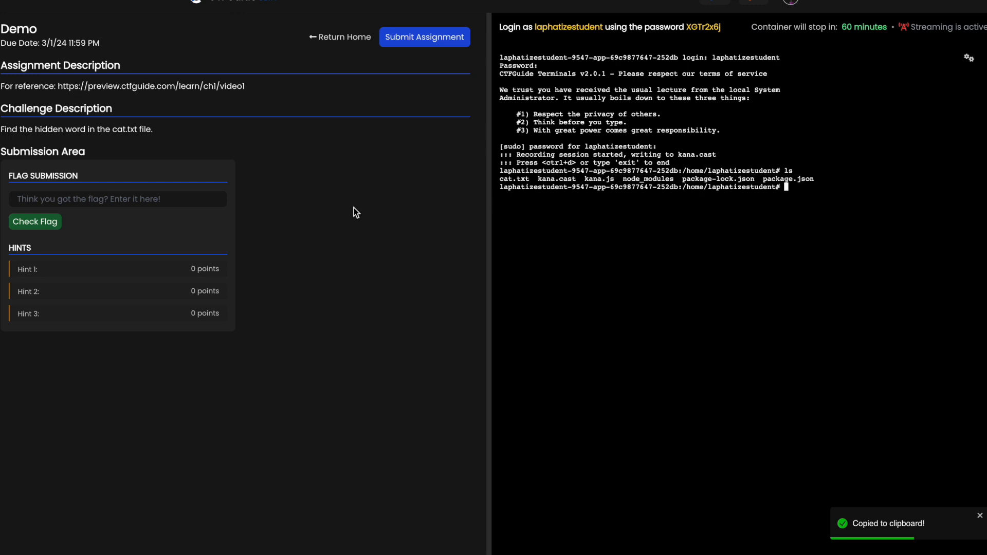
type("cat cat.txt")
key("Return")
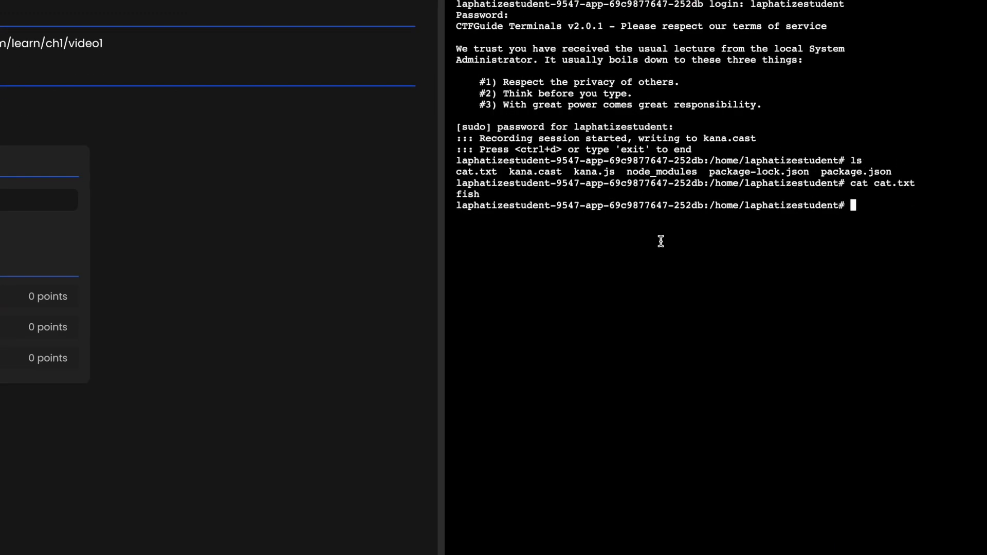
Copy the hidden word "fish" from the terminal, check it as the flag, and submit the Demo assignment.
double_click(468, 194)
left_click(522, 241)
left_click(162, 205)
key("ctrl+v")
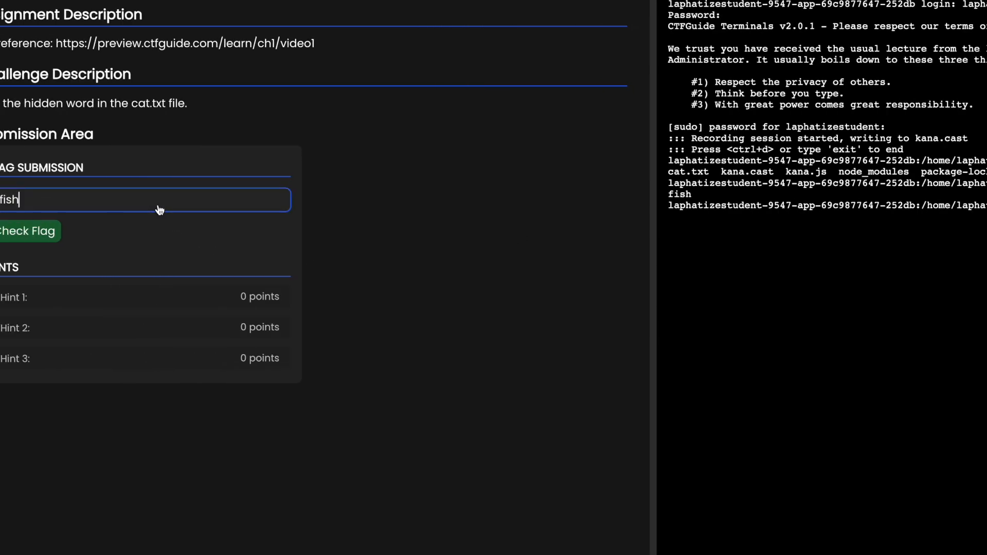
left_click(49, 231)
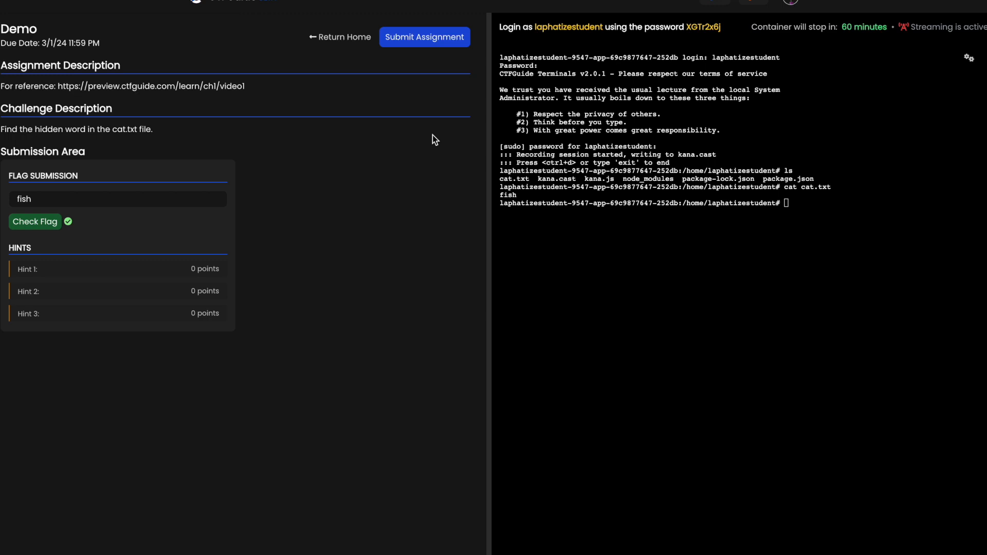
left_click(394, 38)
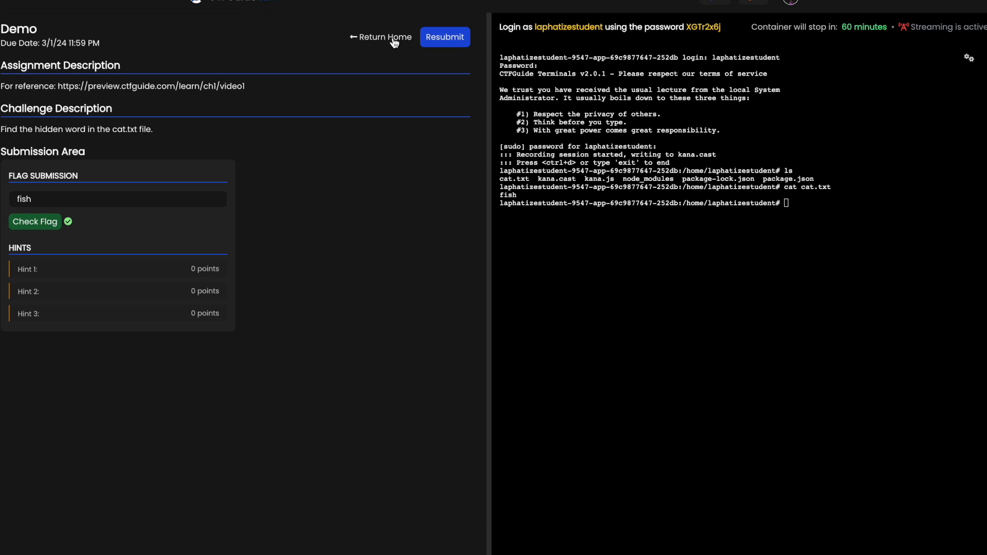
left_click(438, 46)
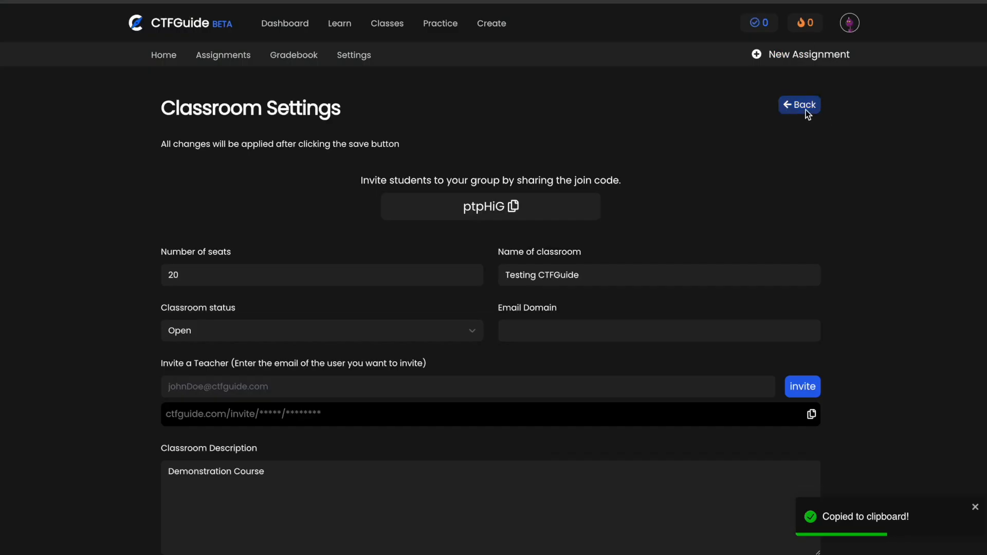
Return to the class home page as the teacher and open the student's submission in the Demo assignment.
left_click(806, 110)
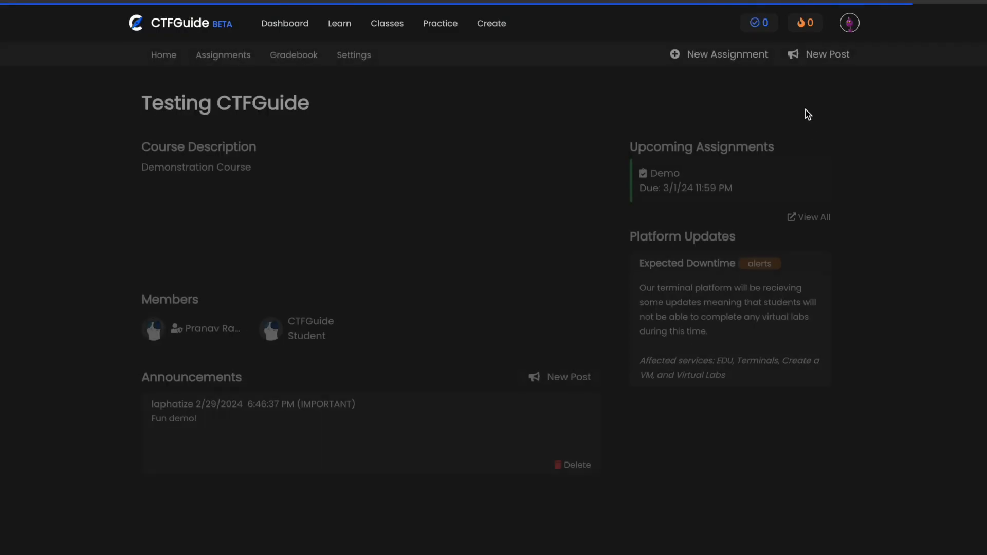
left_click(695, 178)
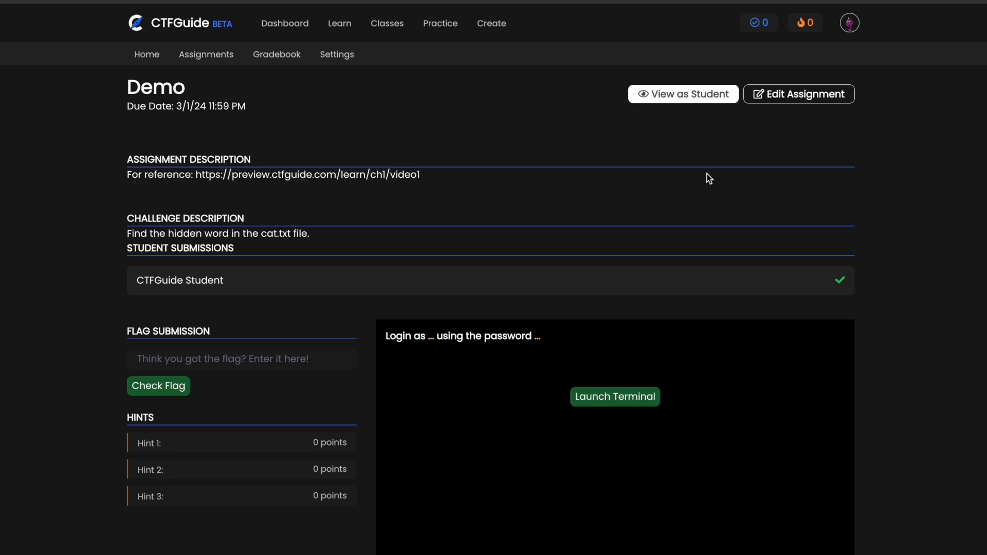
scroll(495, 253, "down", 2)
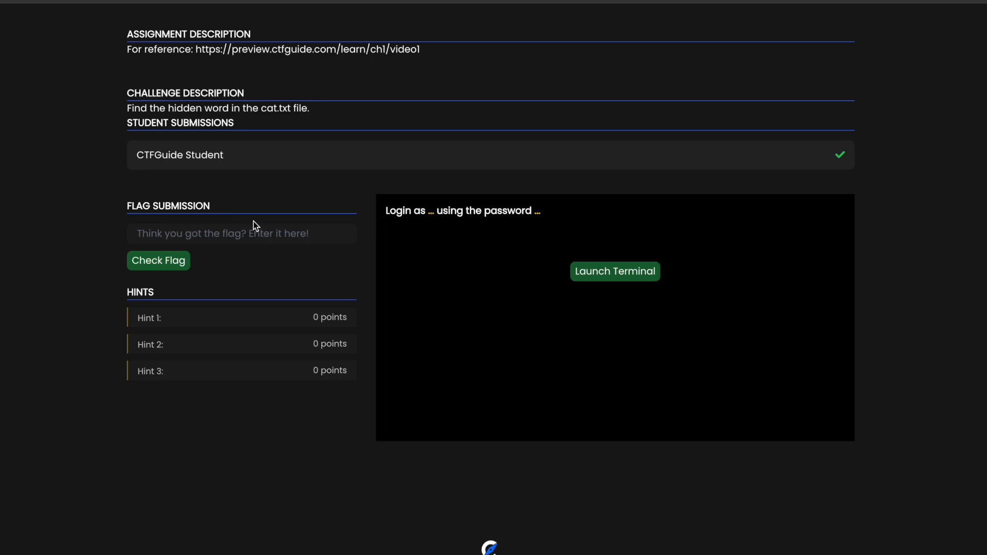
scroll(242, 216, "down", 1)
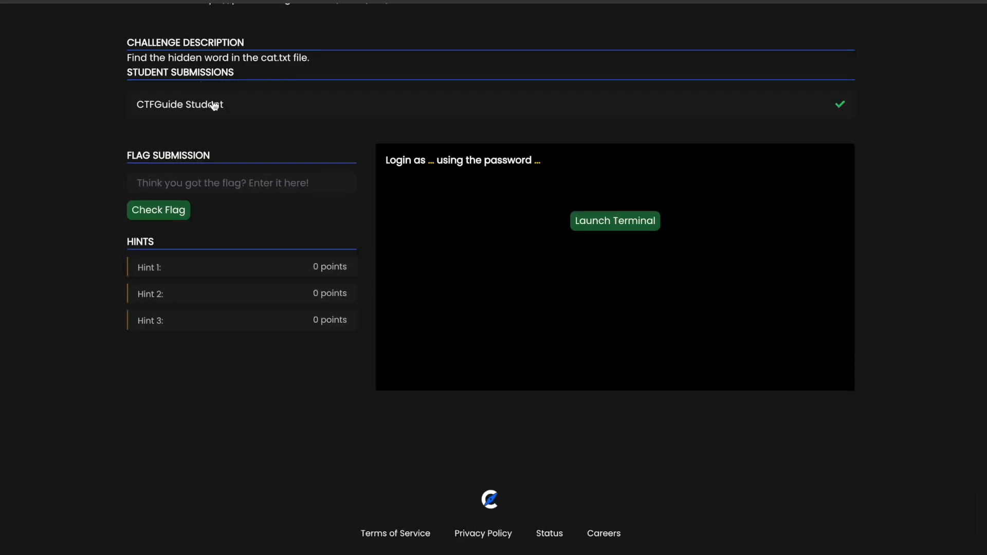
left_click(214, 106)
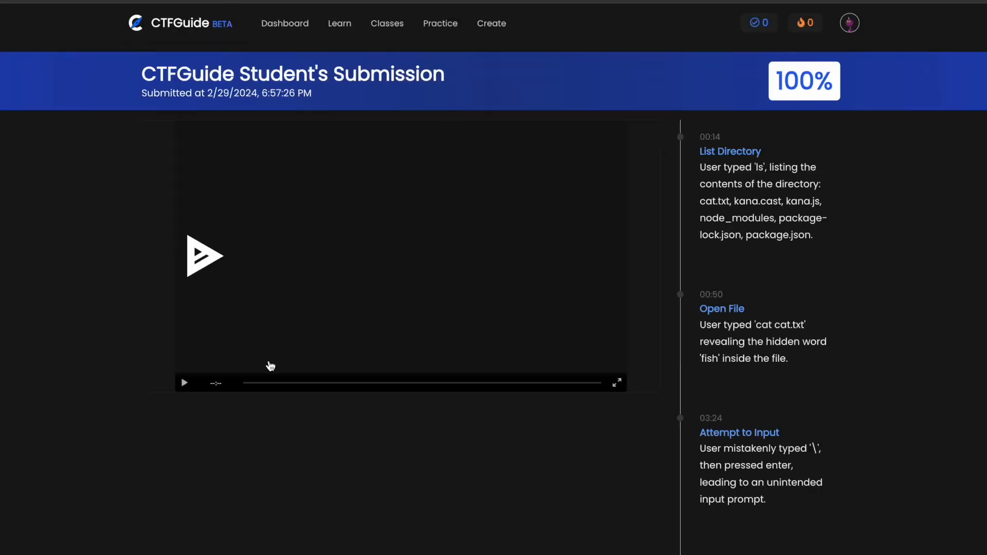
Play the student's recorded terminal session and skip forward through it to the end.
left_click(216, 237)
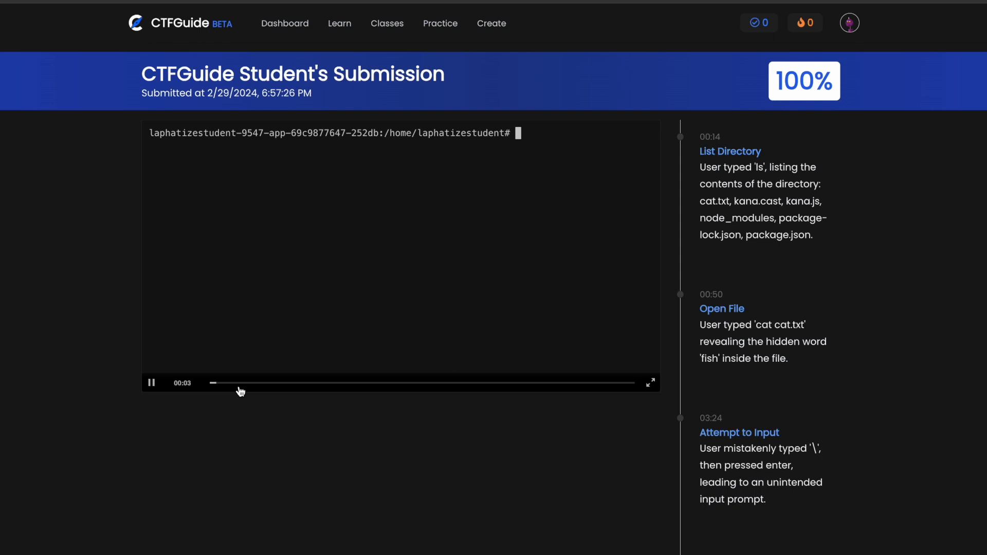
left_click_drag(232, 392, 469, 409)
left_click_drag(397, 379, 478, 379)
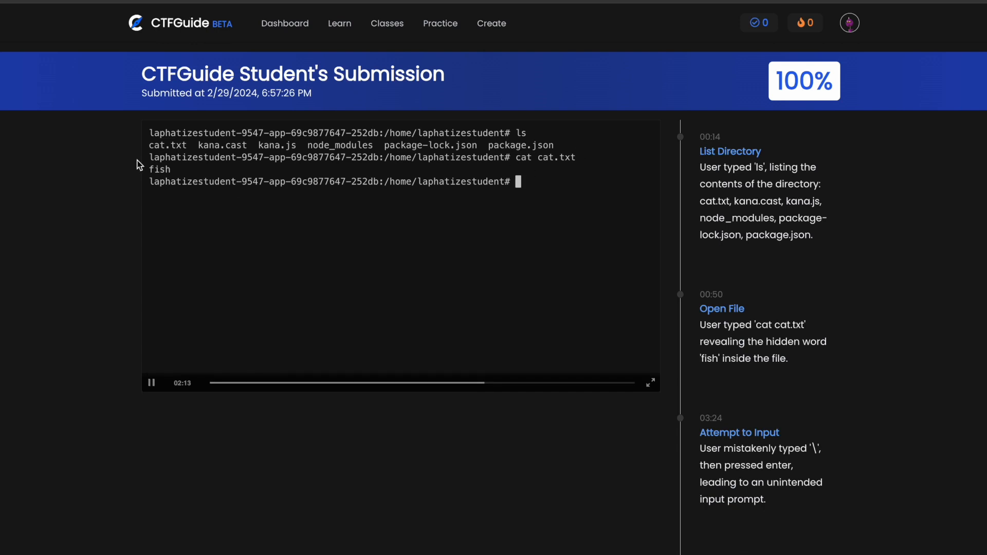
left_click_drag(491, 386, 620, 394)
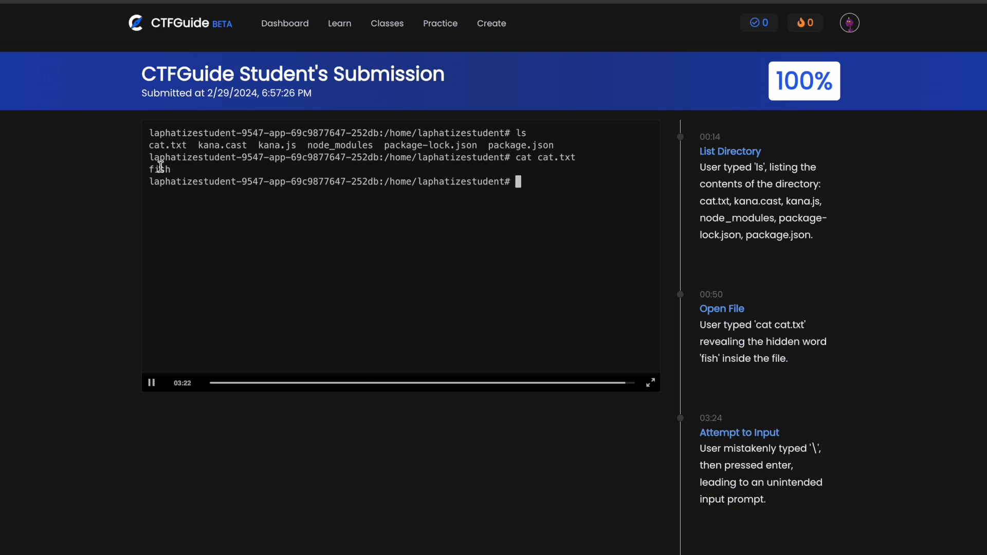
mouse_move(629, 385)
left_mouse_down()
mouse_move(578, 384)
mouse_move(633, 384)
left_mouse_up()
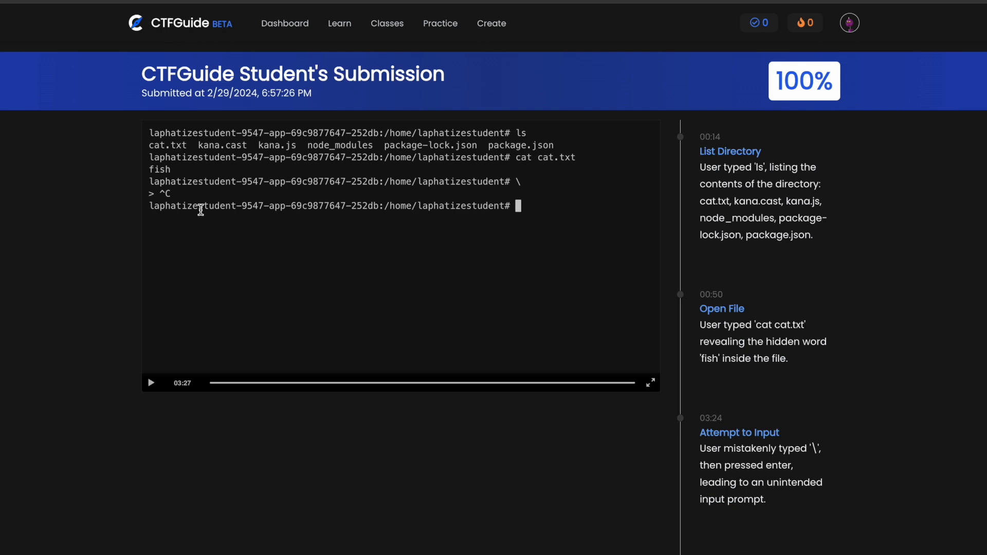
Reload the submission page and review the timeline of the student's terminal actions.
scroll(549, 355, "down", 2)
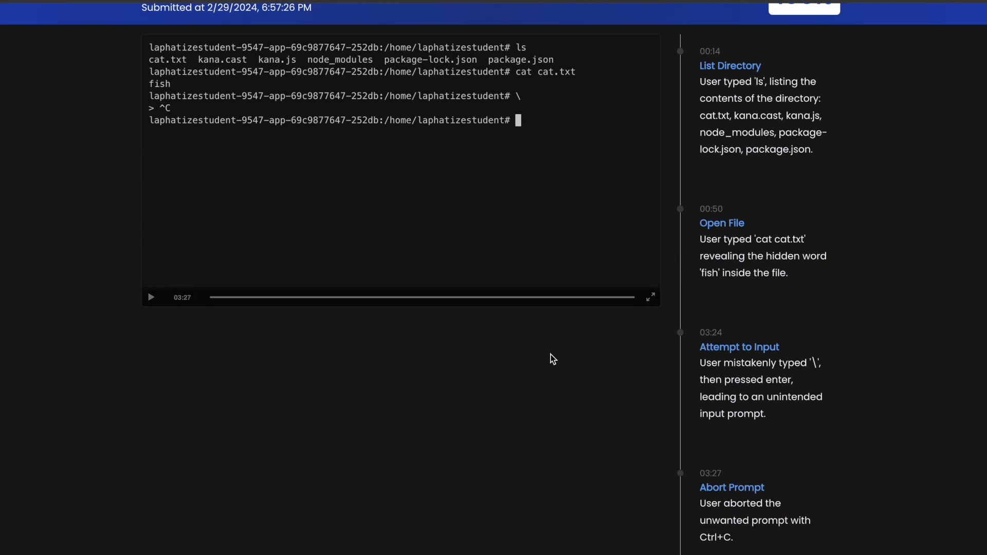
key("super+r")
scroll(821, 233, "down", 3)
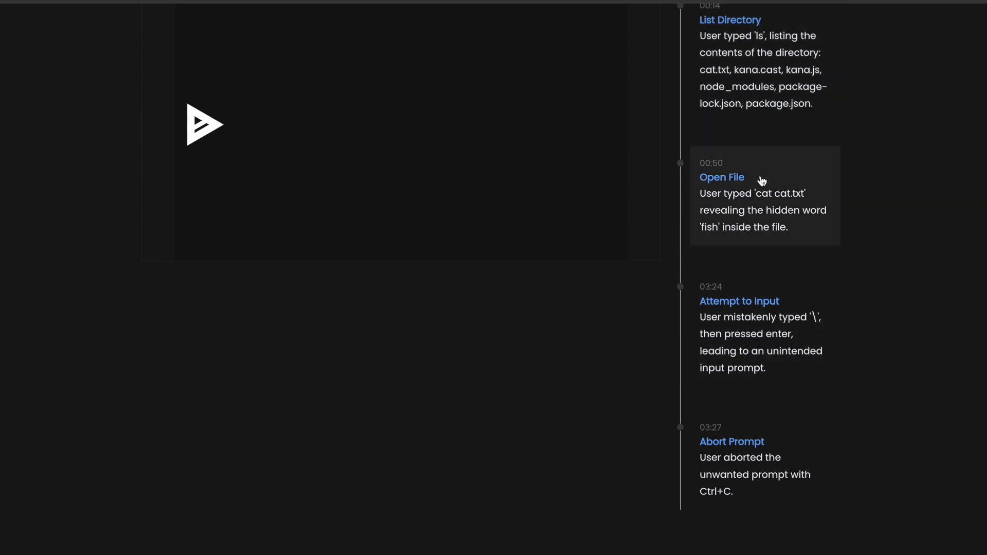
scroll(760, 184, "up", 1)
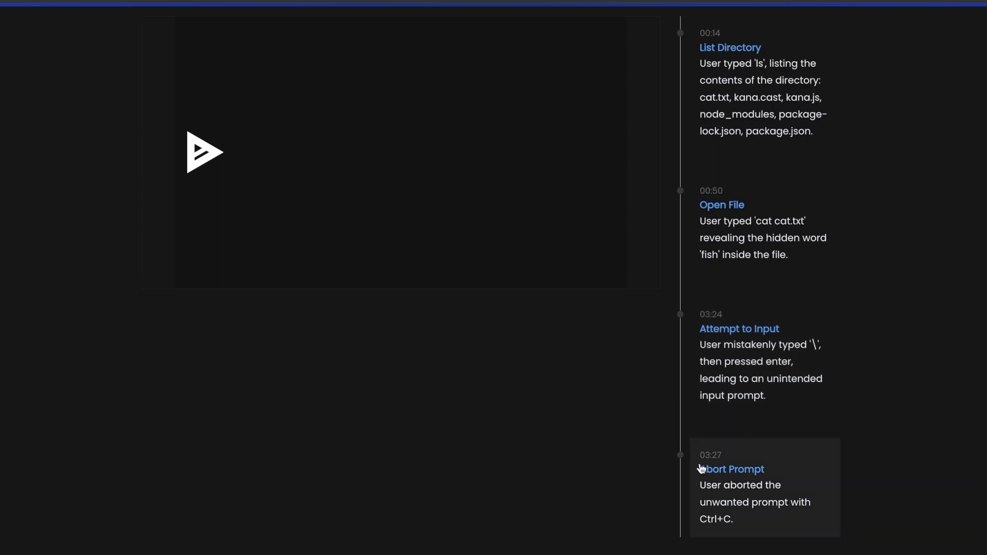
Jump the terminal recording through the List Directory, Open File, Attempt to Input and Abort Prompt timeline events.
scroll(702, 469, "up", 2)
scroll(715, 208, "down", 1)
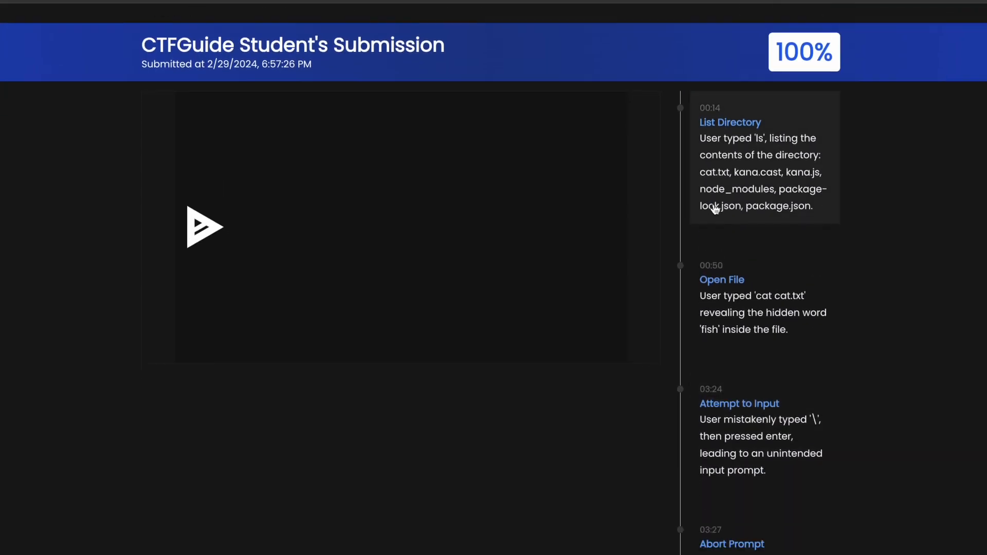
left_click(740, 176)
left_click(704, 281)
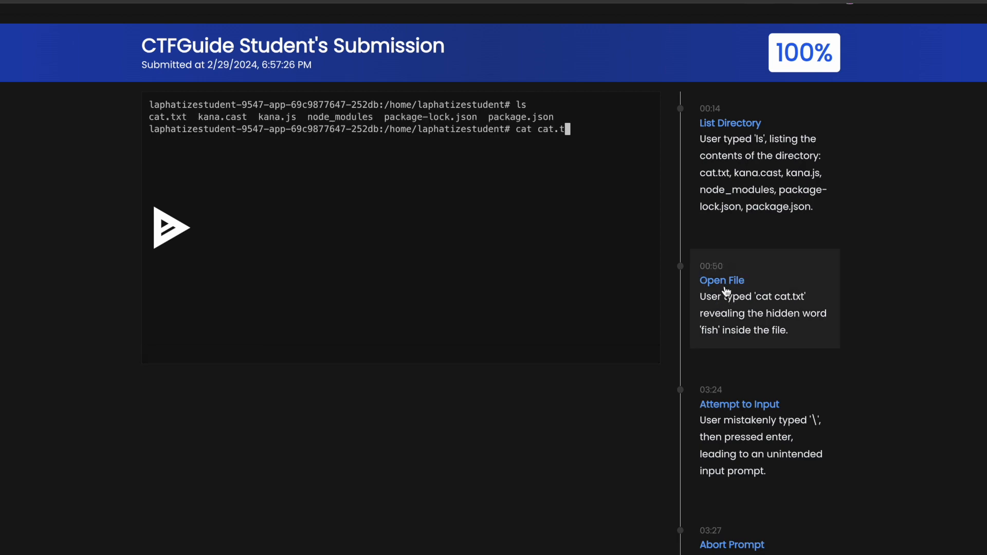
left_click(748, 380)
scroll(751, 380, "down", 1)
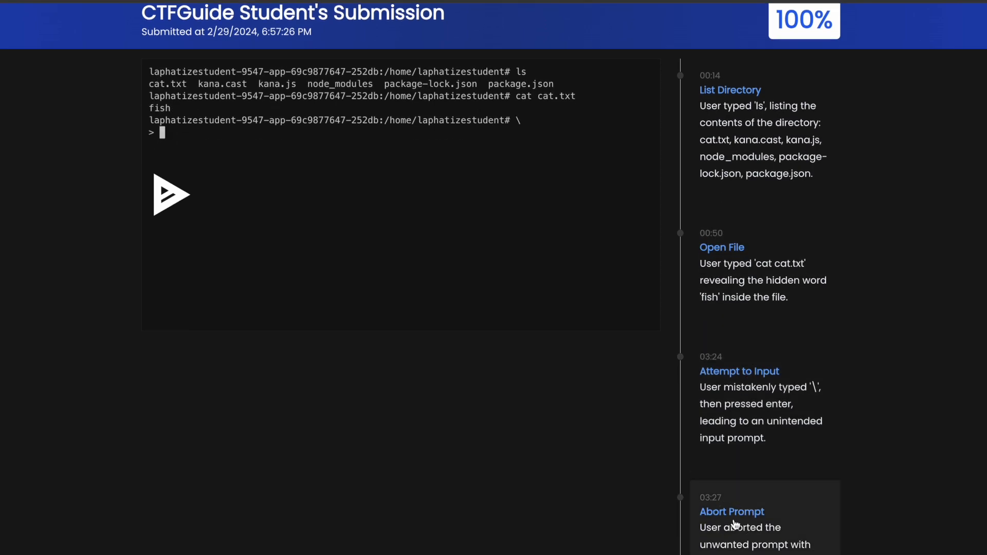
scroll(732, 532, "down", 2)
scroll(760, 434, "up", 3)
left_click(748, 438)
left_click(245, 315)
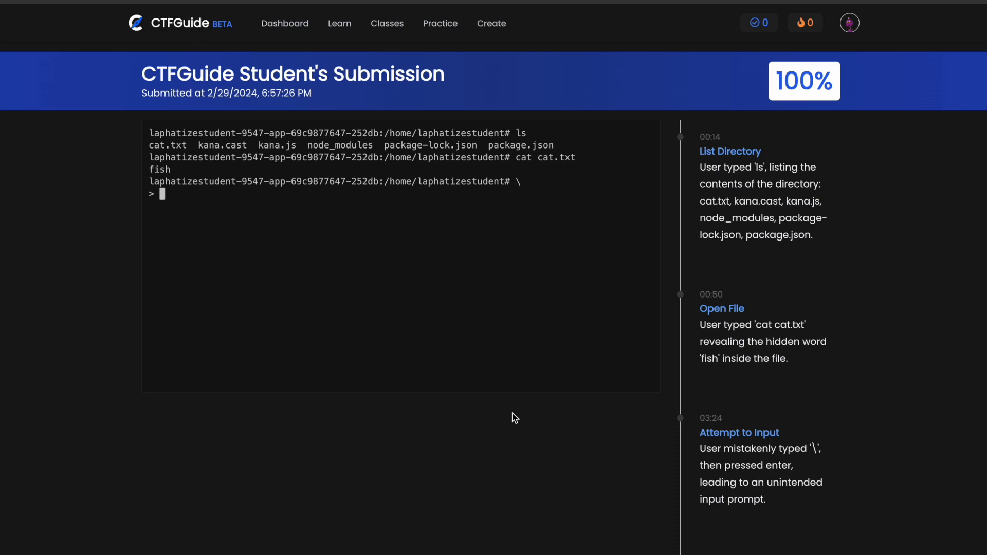
scroll(690, 256, "down", 3)
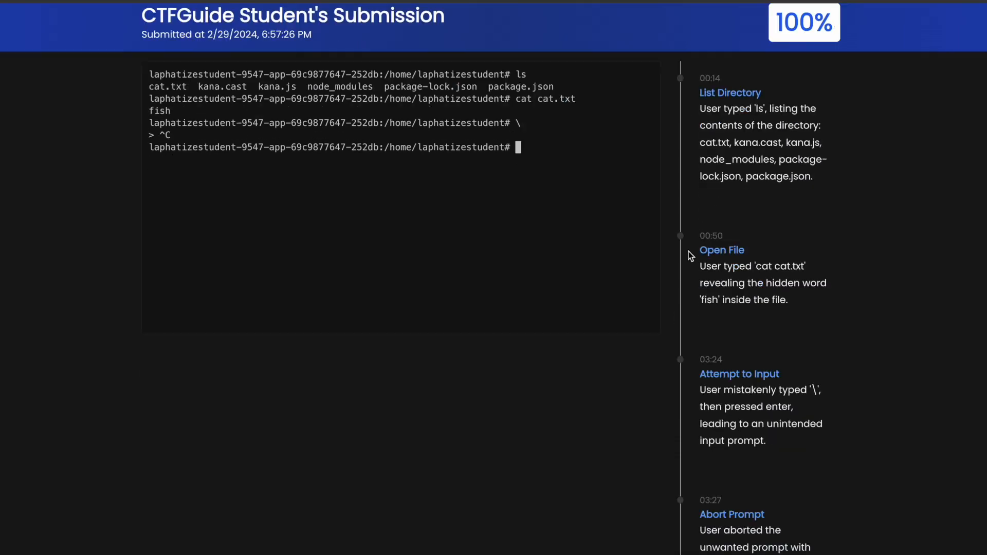
scroll(731, 277, "up", 3)
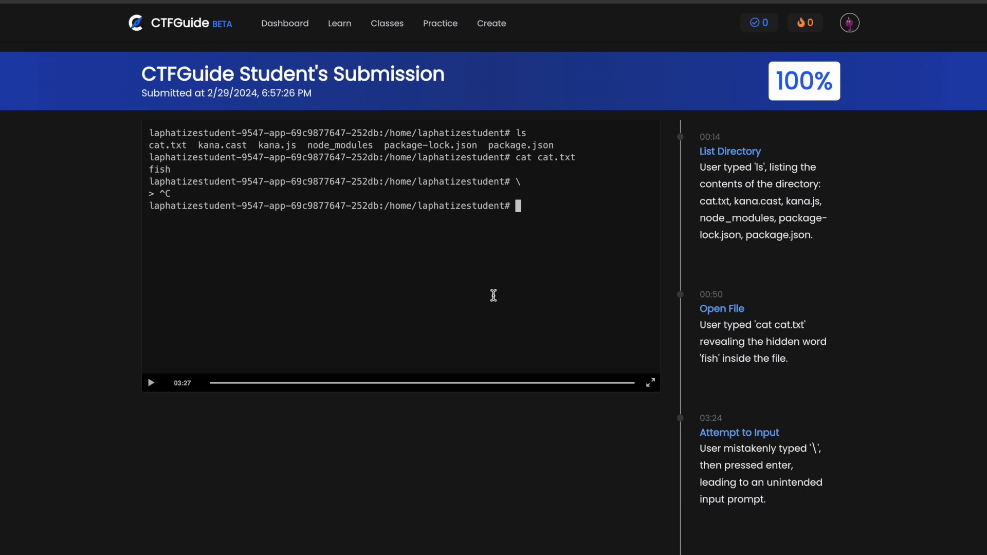
Return to the class home page and reopen the student's submission in the Demo assignment.
key("ctrl+Tab")
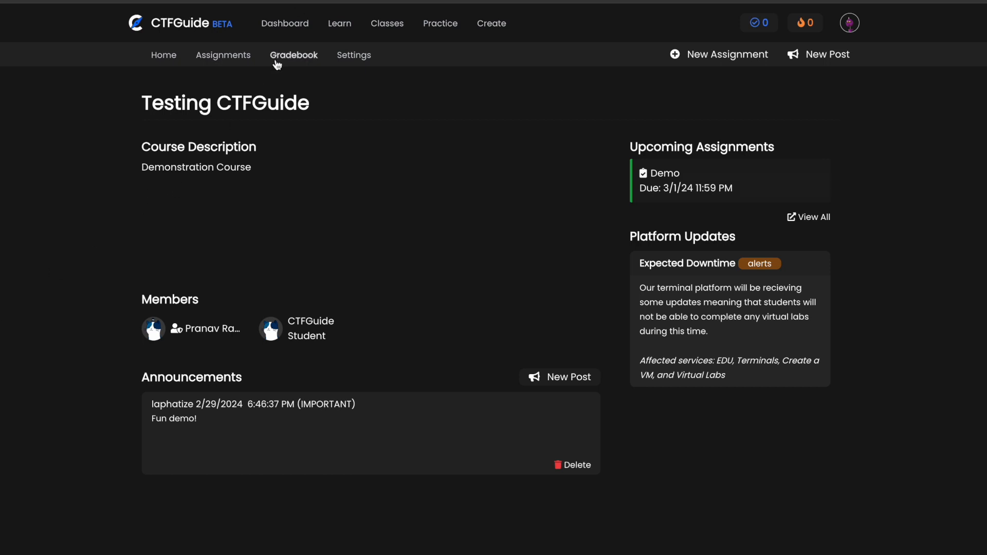
left_click(689, 176)
left_click(206, 286)
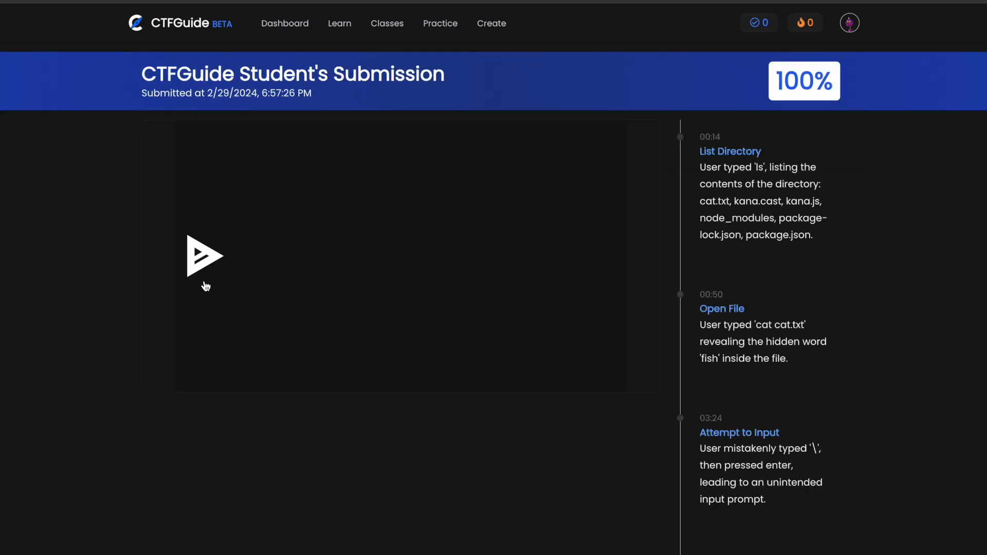
Play the recorded terminal session, skip forward through it, and examine the accompanying timeline of student actions.
left_click(206, 286)
left_click_drag(216, 383, 560, 389)
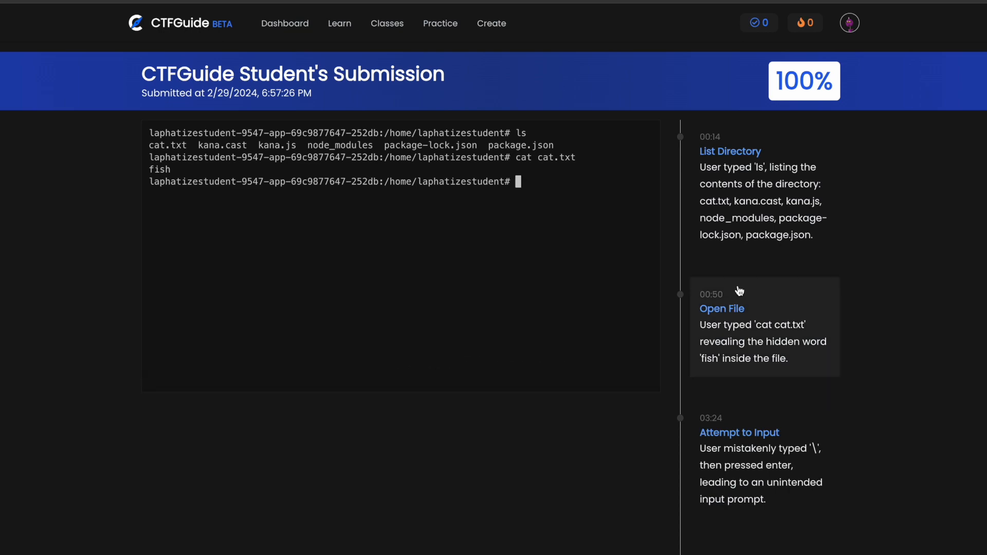
scroll(724, 341, "down", 3)
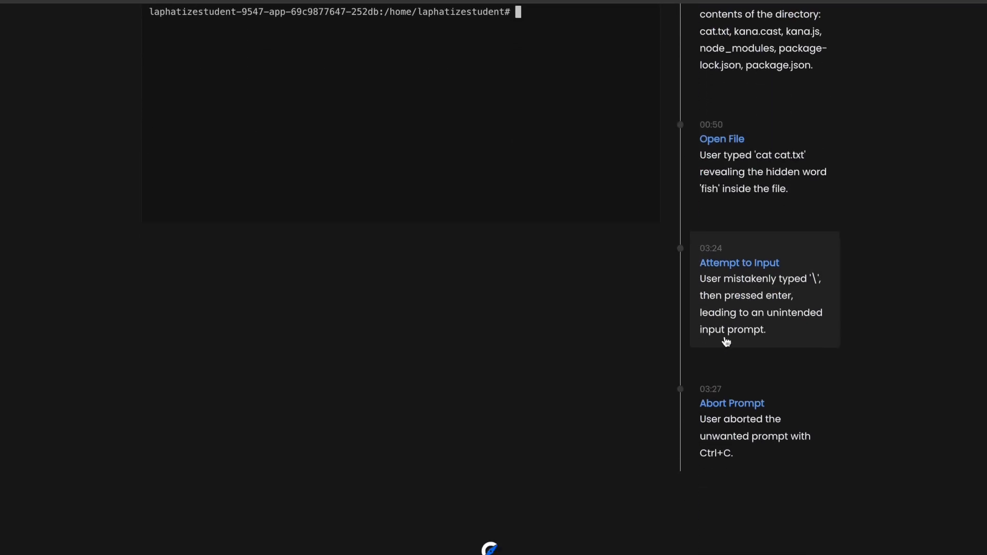
scroll(726, 341, "up", 3)
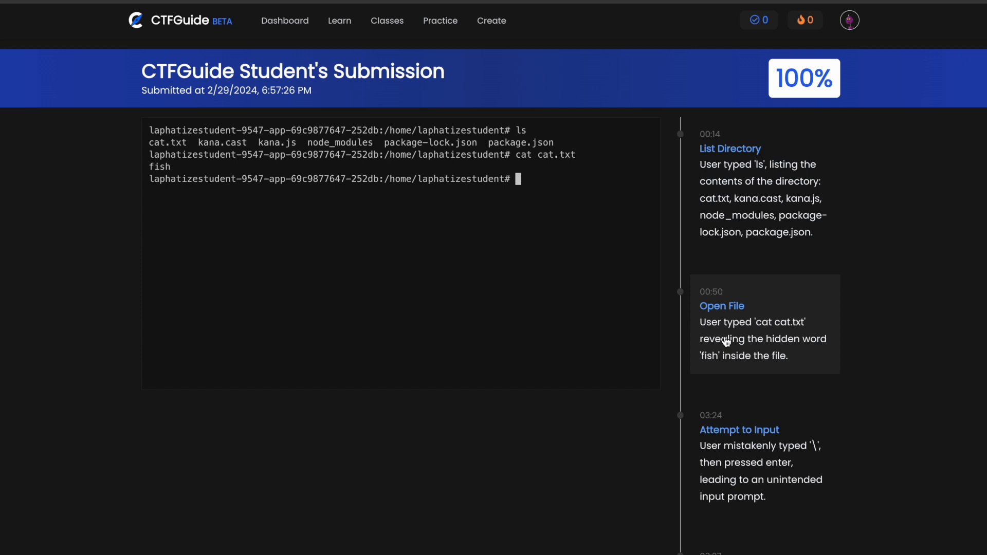
scroll(725, 342, "down", 2)
scroll(726, 344, "up", 1)
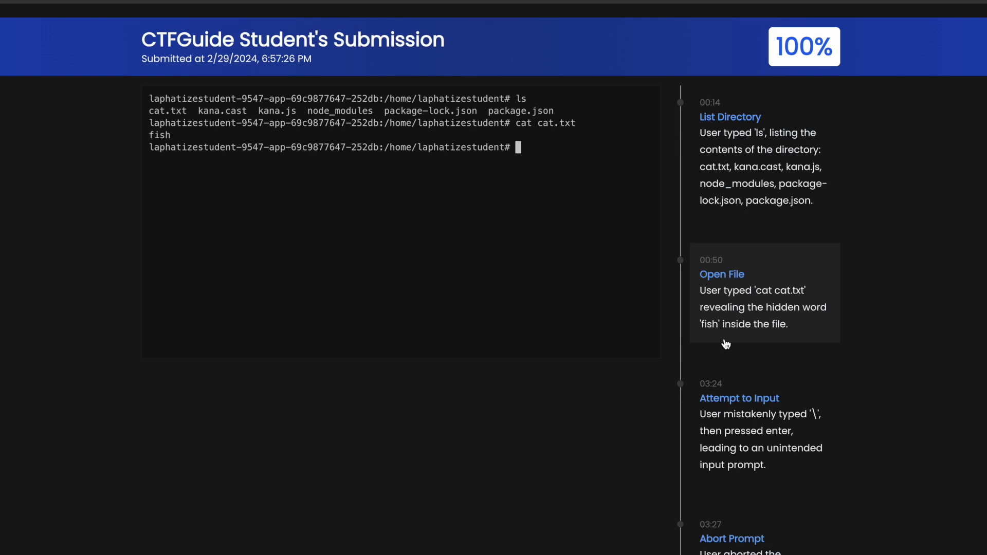
scroll(726, 344, "up", 1)
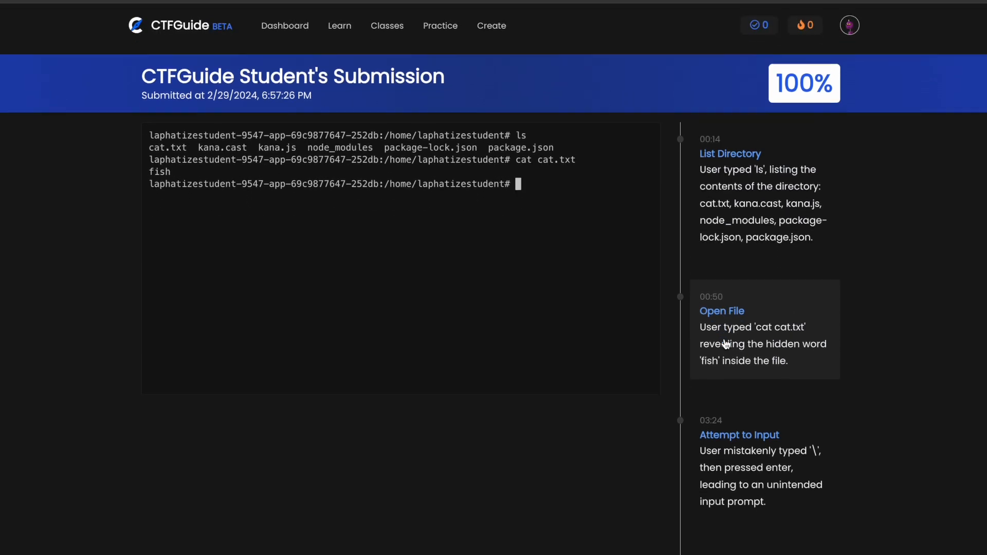
Open the class gradebook and enter 40 as the student's Demo score.
key("alt+Left")
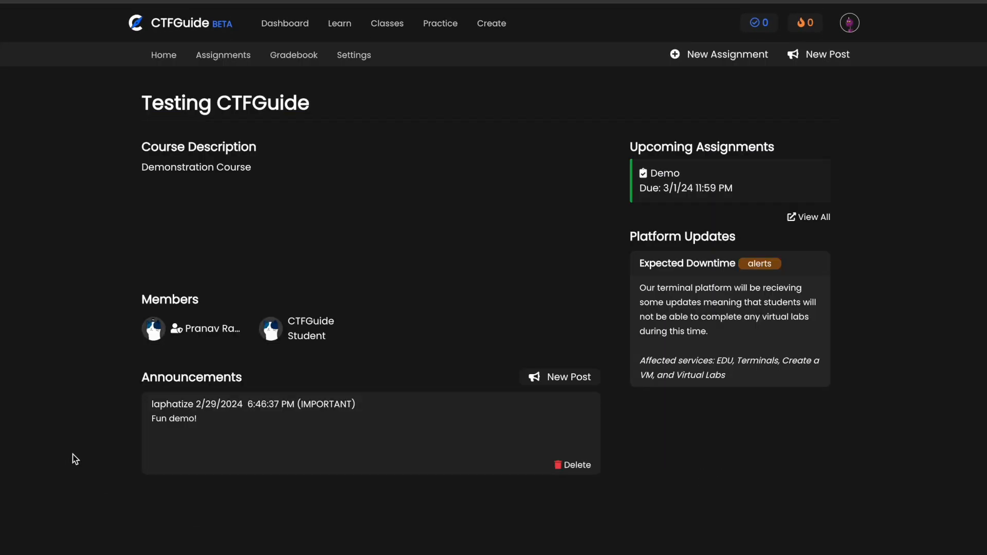
left_click(297, 55)
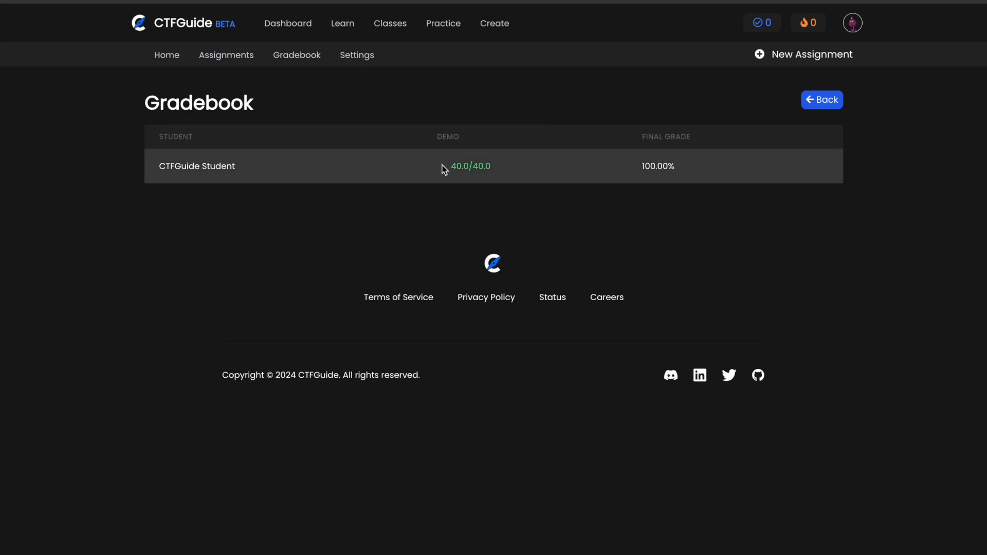
left_click(448, 168)
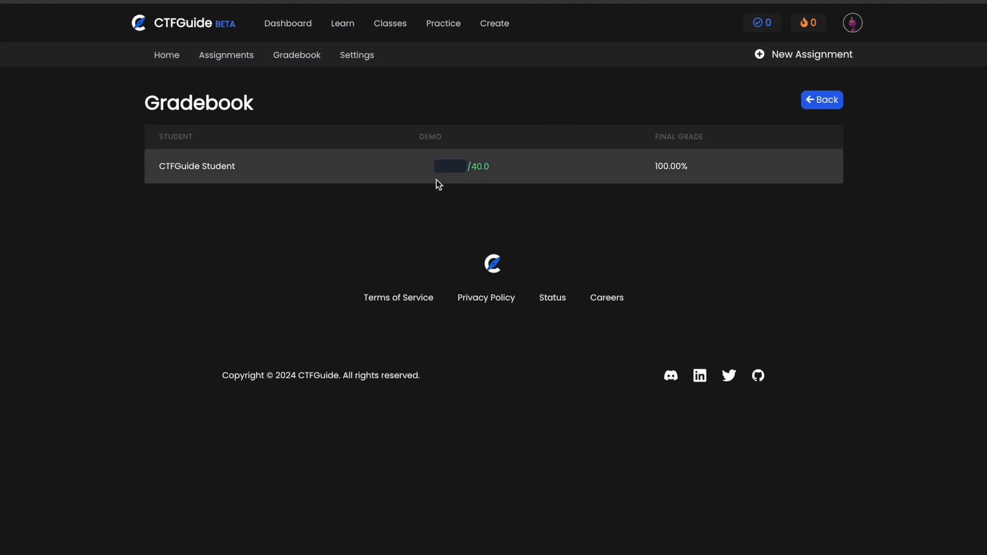
type("40")
key("Return")
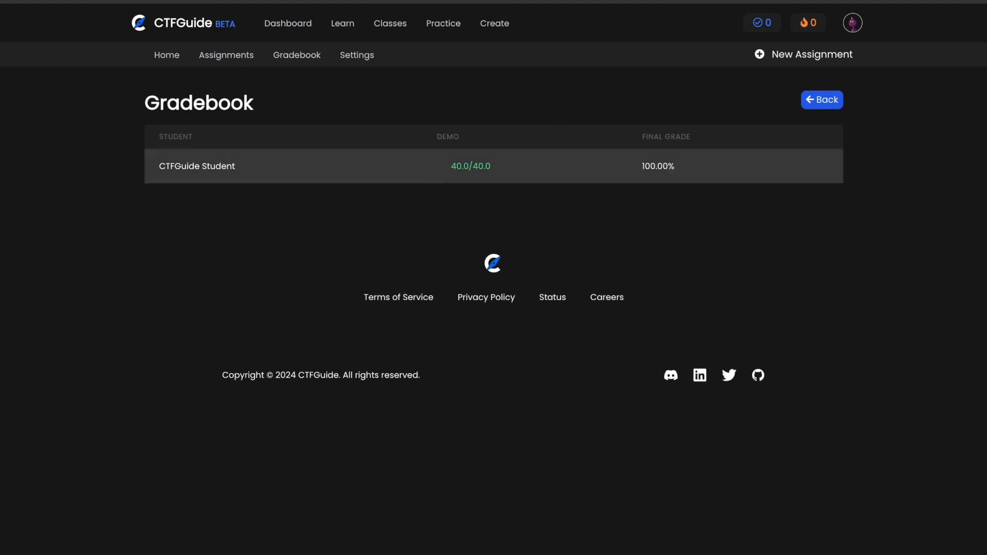
Change the student's Demo score in the gradebook to 0.
left_click(456, 165)
type("40")
key("Return")
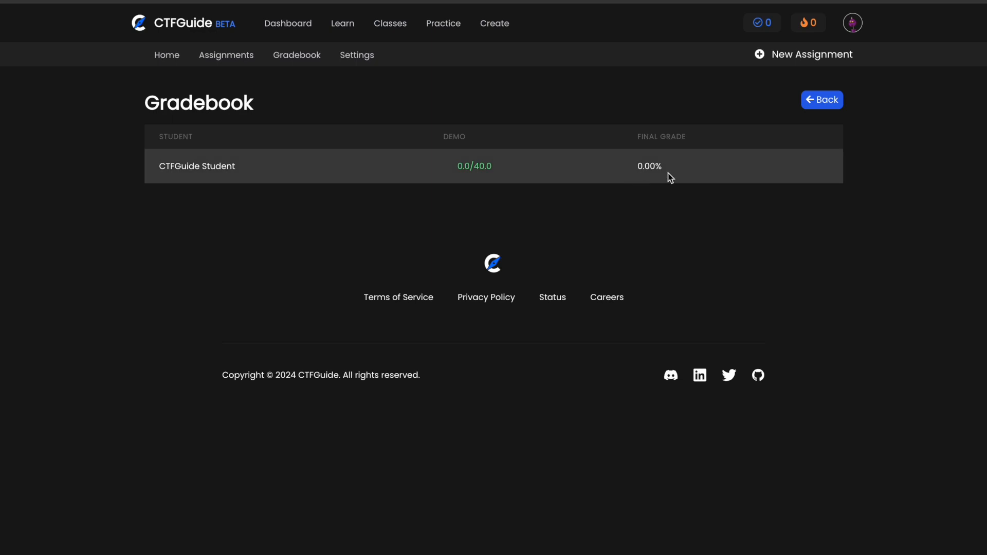
Go back to the class home page, view the account's general settings, and leave them.
left_click(819, 100)
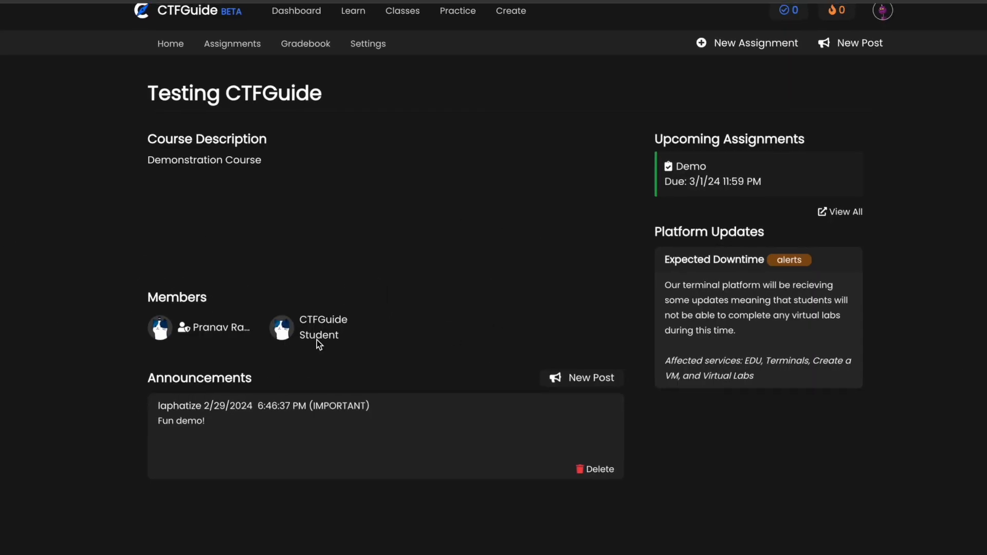
left_click(846, 29)
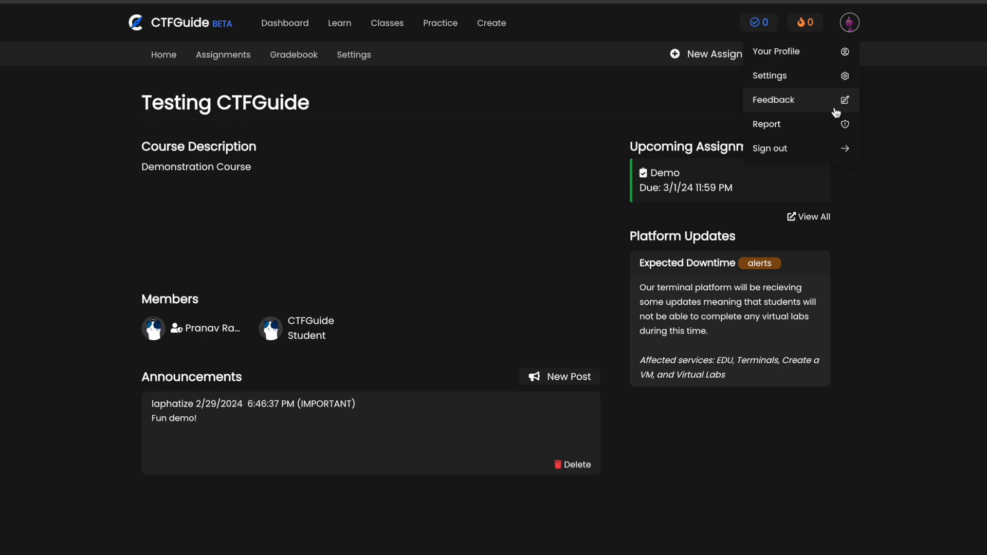
left_click(810, 78)
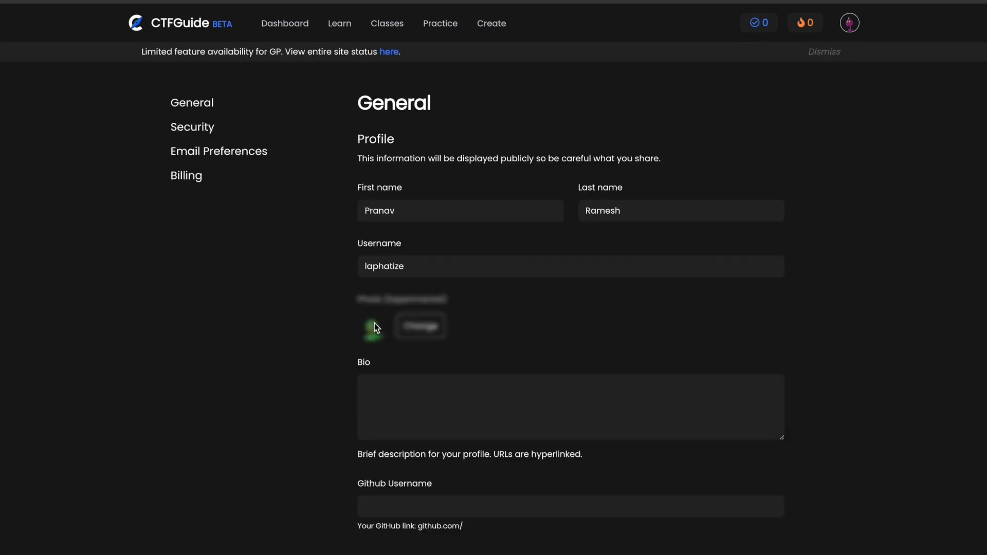
left_click(286, 25)
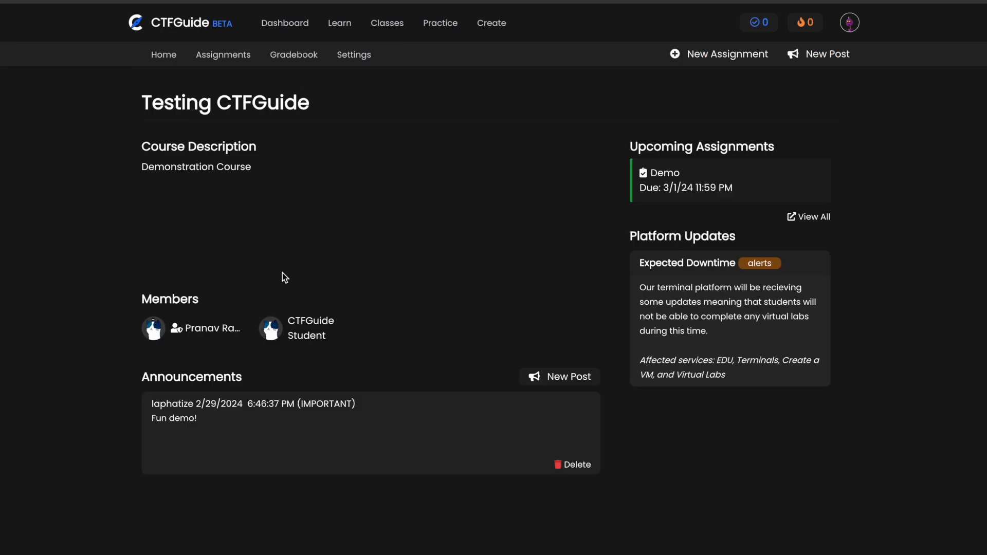
mouse_move(658, 553)
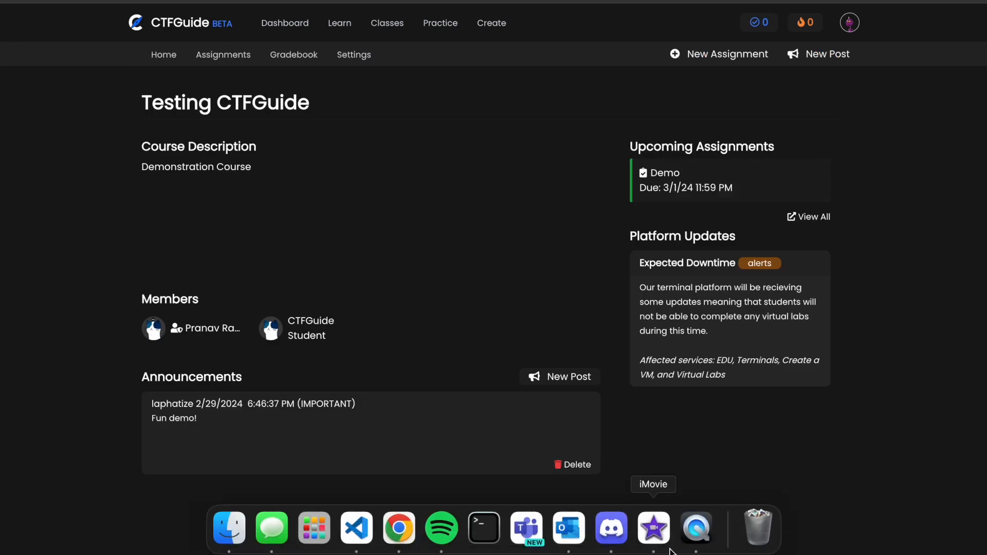
left_click(715, 541)
right_click(714, 540)
left_click(573, 264)
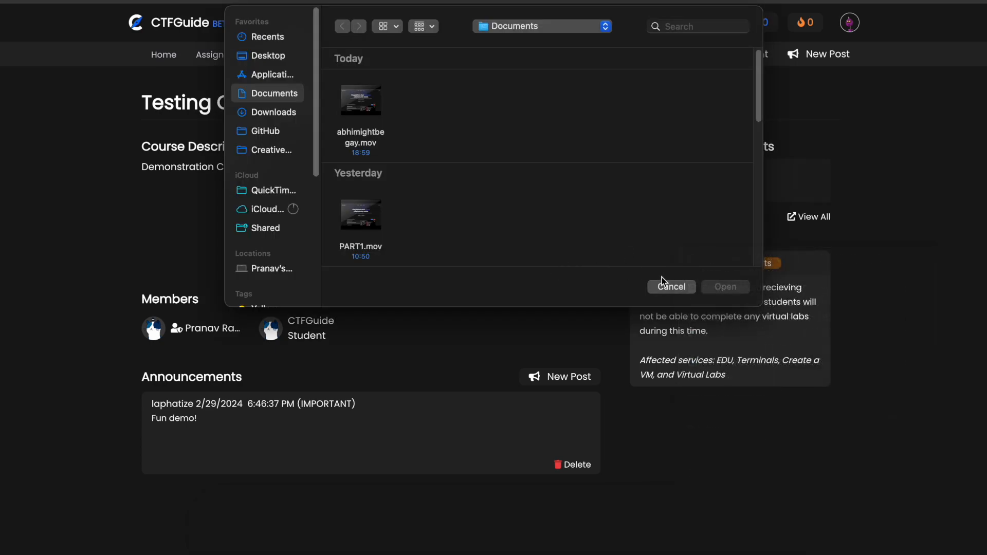